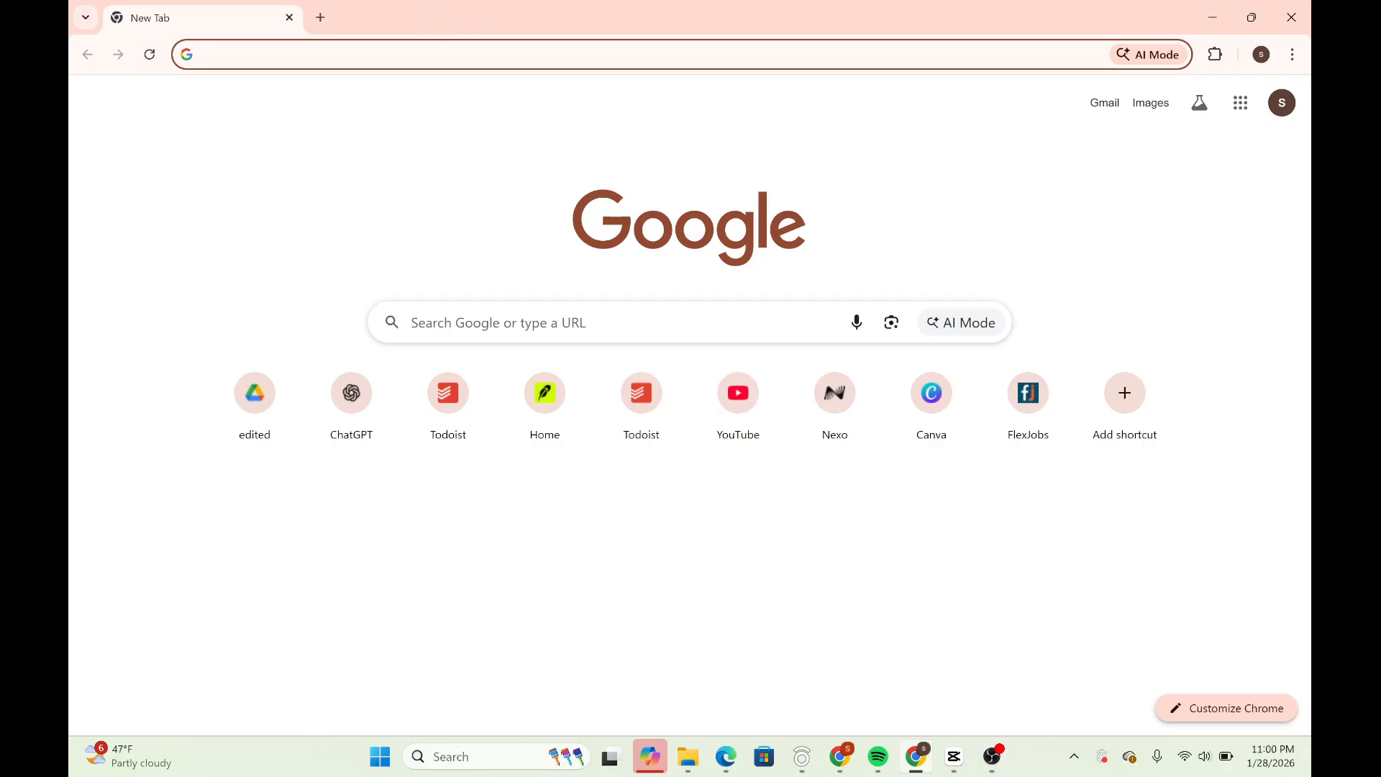
Step: Go to todoist.com, look over the landing page, and open the Todoist web app
{"action": "type", "text": "t"}
{"action": "key", "text": "Return"}
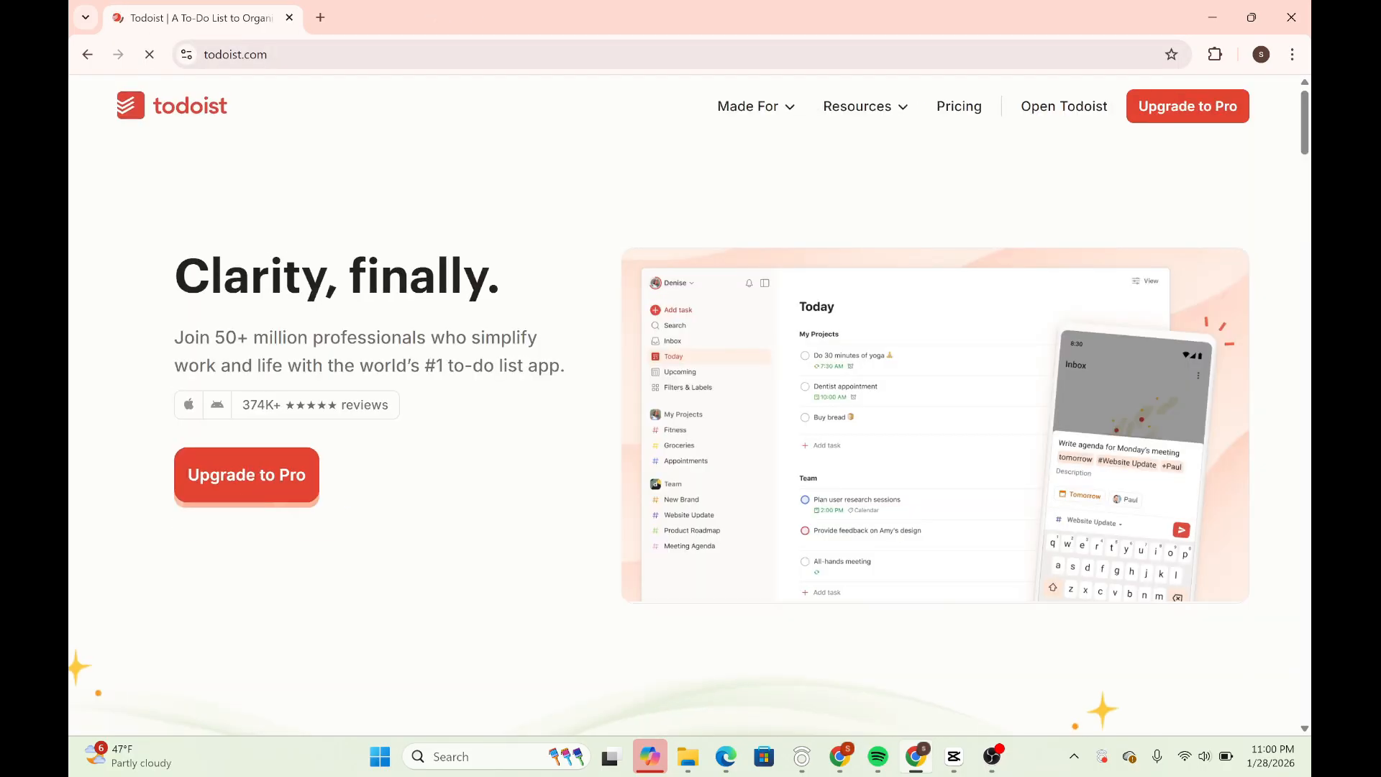
{"action": "scroll", "coordinate": [630, 733], "scroll_direction": "down", "scroll_amount": 6}
{"action": "scroll", "coordinate": [769, 446], "scroll_direction": "up", "scroll_amount": 6}
{"action": "left_click", "coordinate": [1038, 109]}
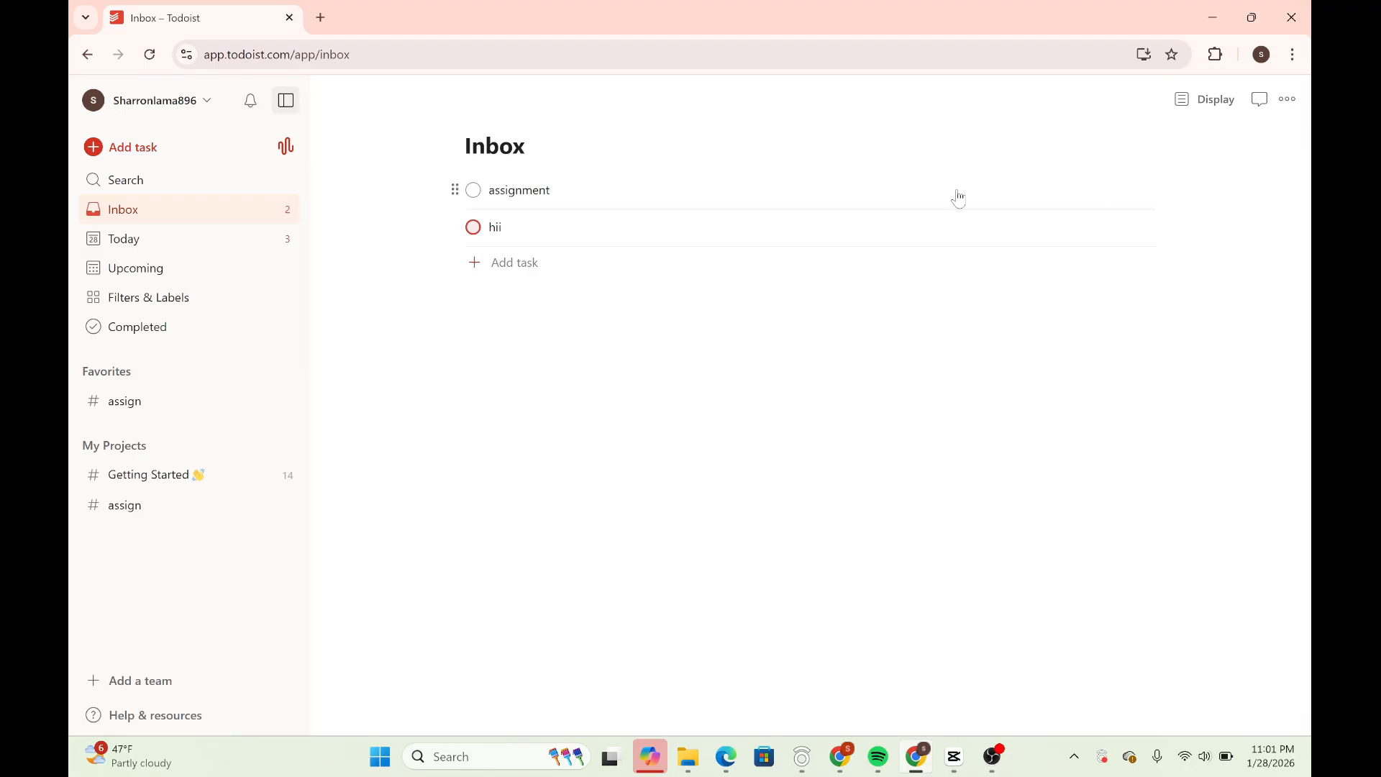
Step: Start a new task and examine its date, priority and additional action options
{"action": "mouse_move", "coordinate": [959, 198]}
{"action": "left_click", "coordinate": [134, 151]}
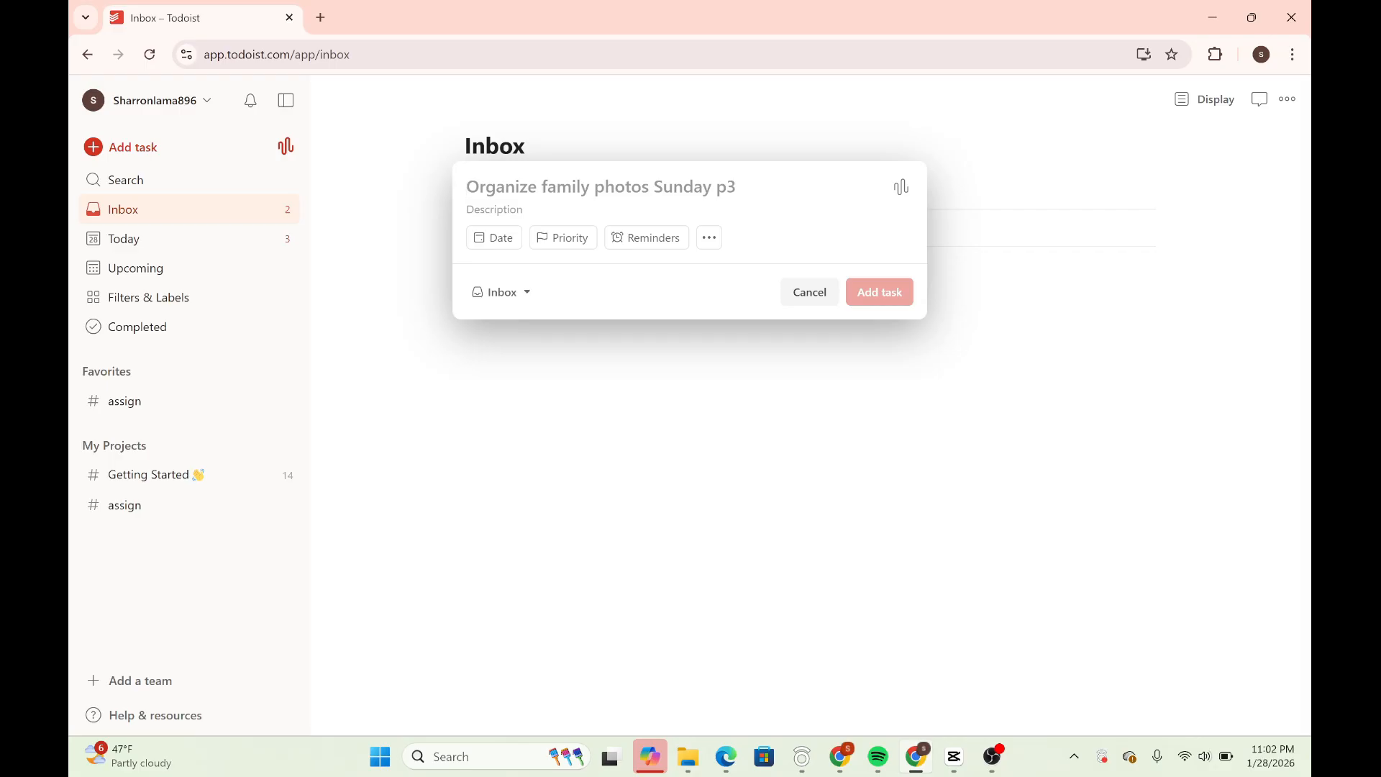
{"action": "left_click", "coordinate": [496, 248]}
{"action": "key", "text": "Escape"}
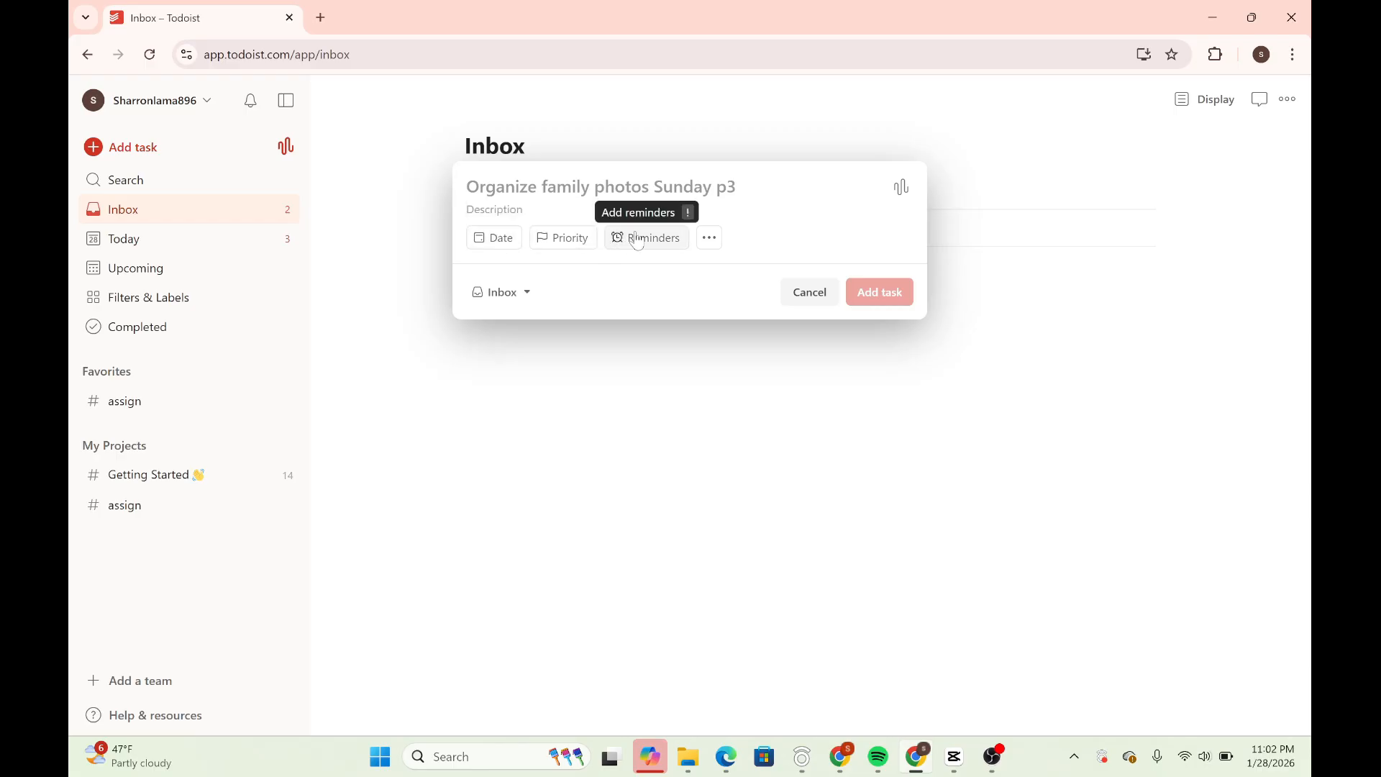
{"action": "left_click", "coordinate": [708, 238]}
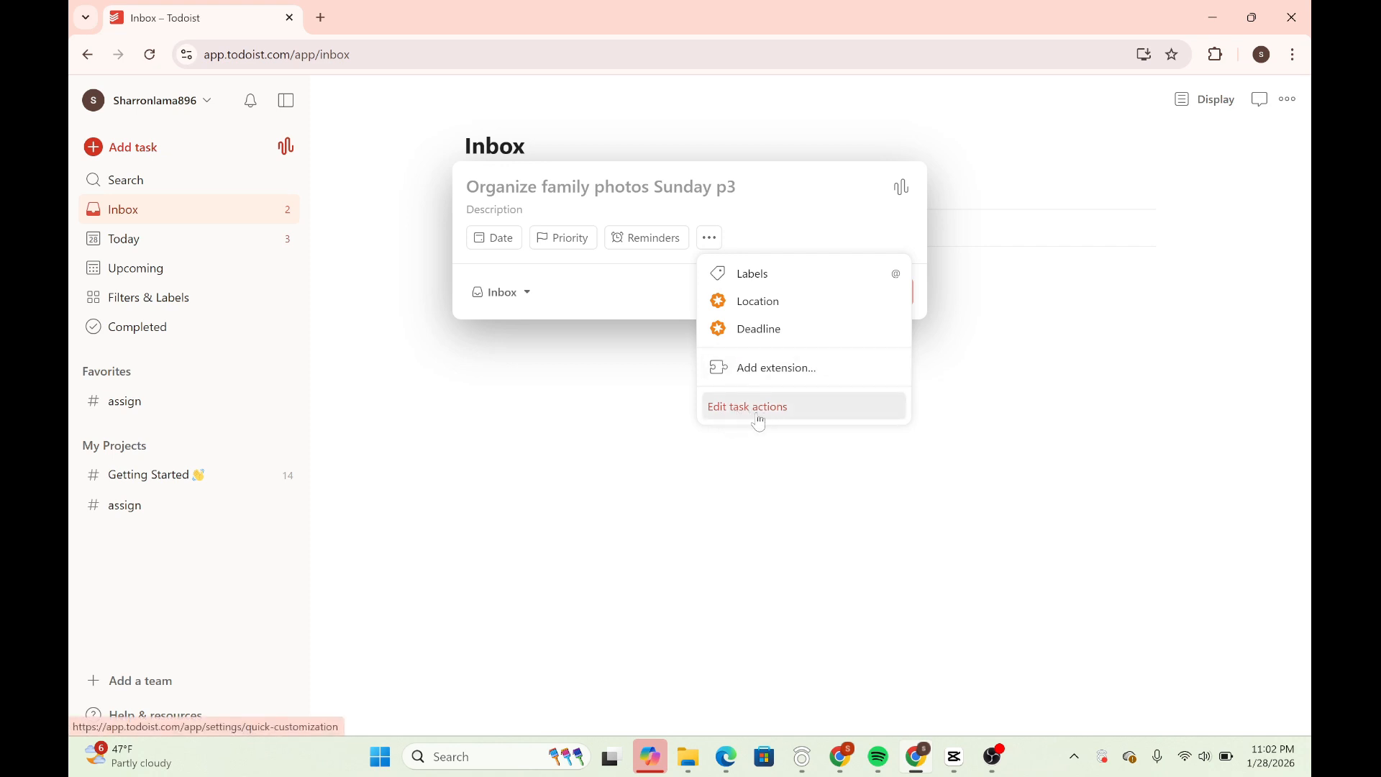
{"action": "left_click", "coordinate": [563, 243]}
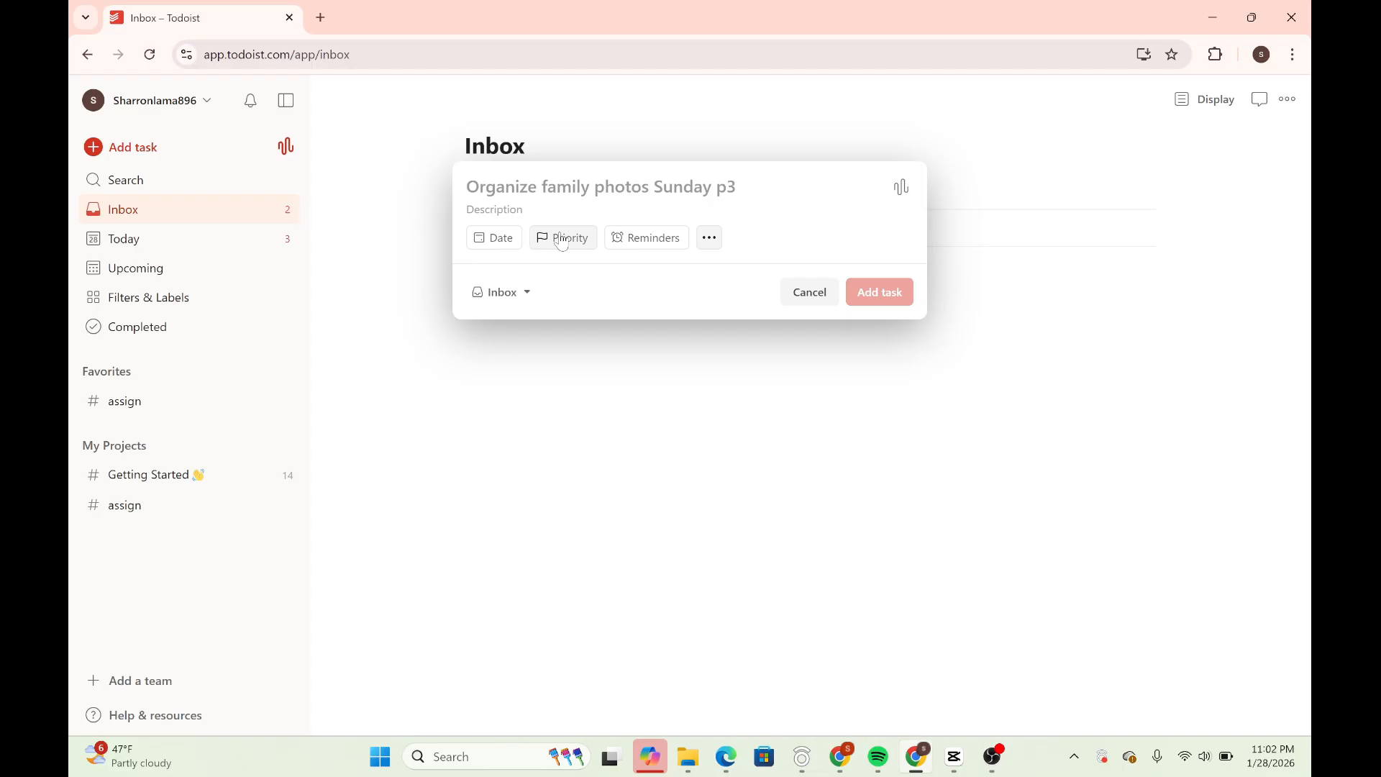
{"action": "left_click", "coordinate": [561, 241]}
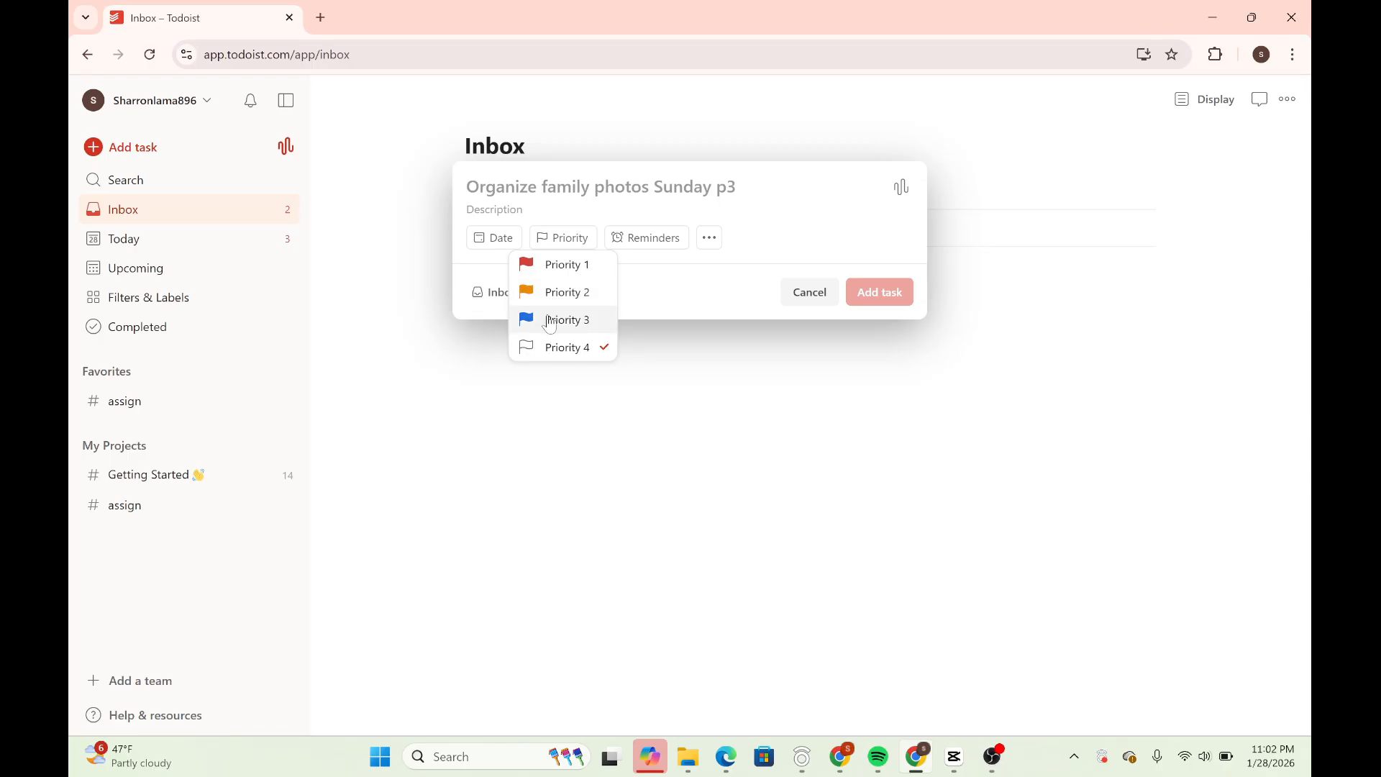
{"action": "left_click", "coordinate": [548, 216]}
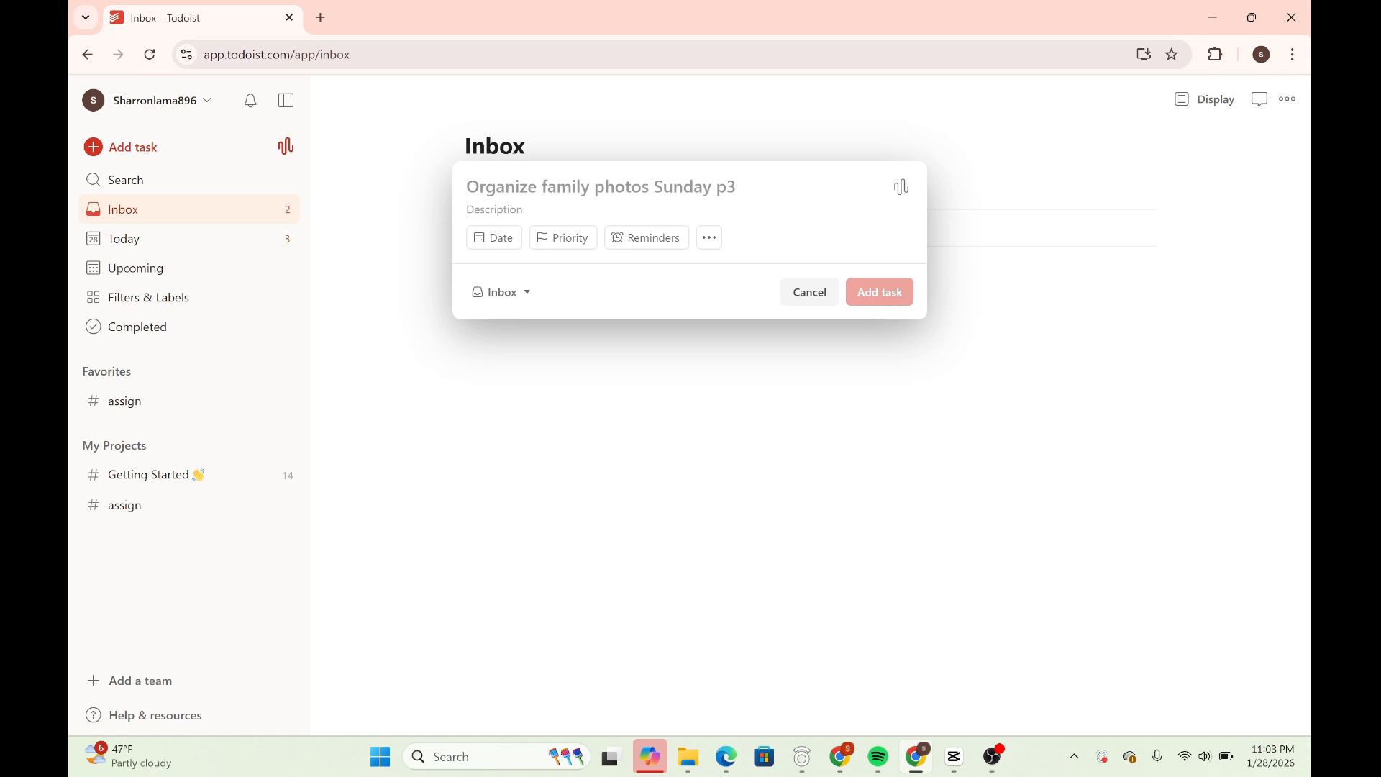
Step: Try out bold, italic and code formatting on a draft task named "hii", and discard the draft
{"action": "type", "text": "hii"}
{"action": "key", "text": "ctrl+a"}
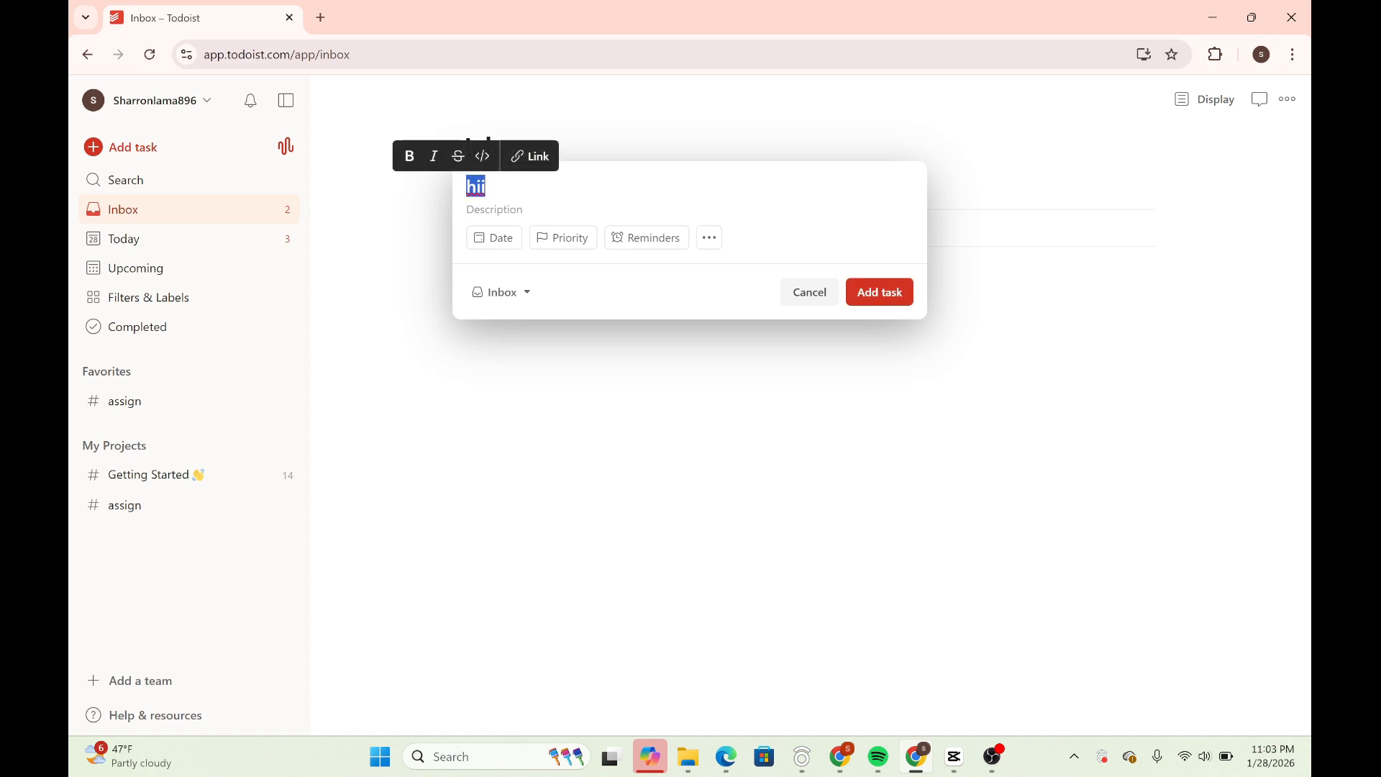
{"action": "left_click", "coordinate": [433, 158]}
{"action": "left_click", "coordinate": [409, 158]}
{"action": "left_click", "coordinate": [483, 160]}
{"action": "left_click", "coordinate": [483, 160]}
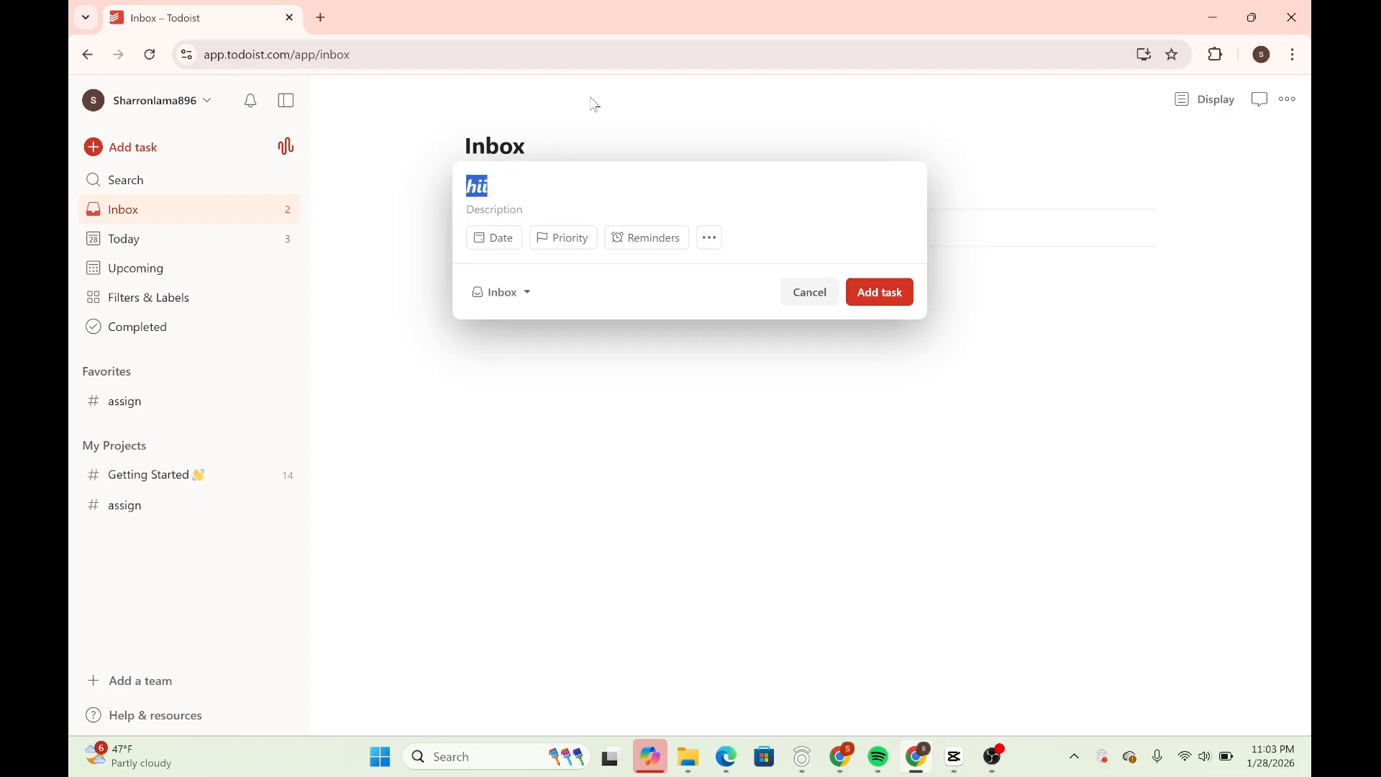
{"action": "left_click", "coordinate": [590, 98]}
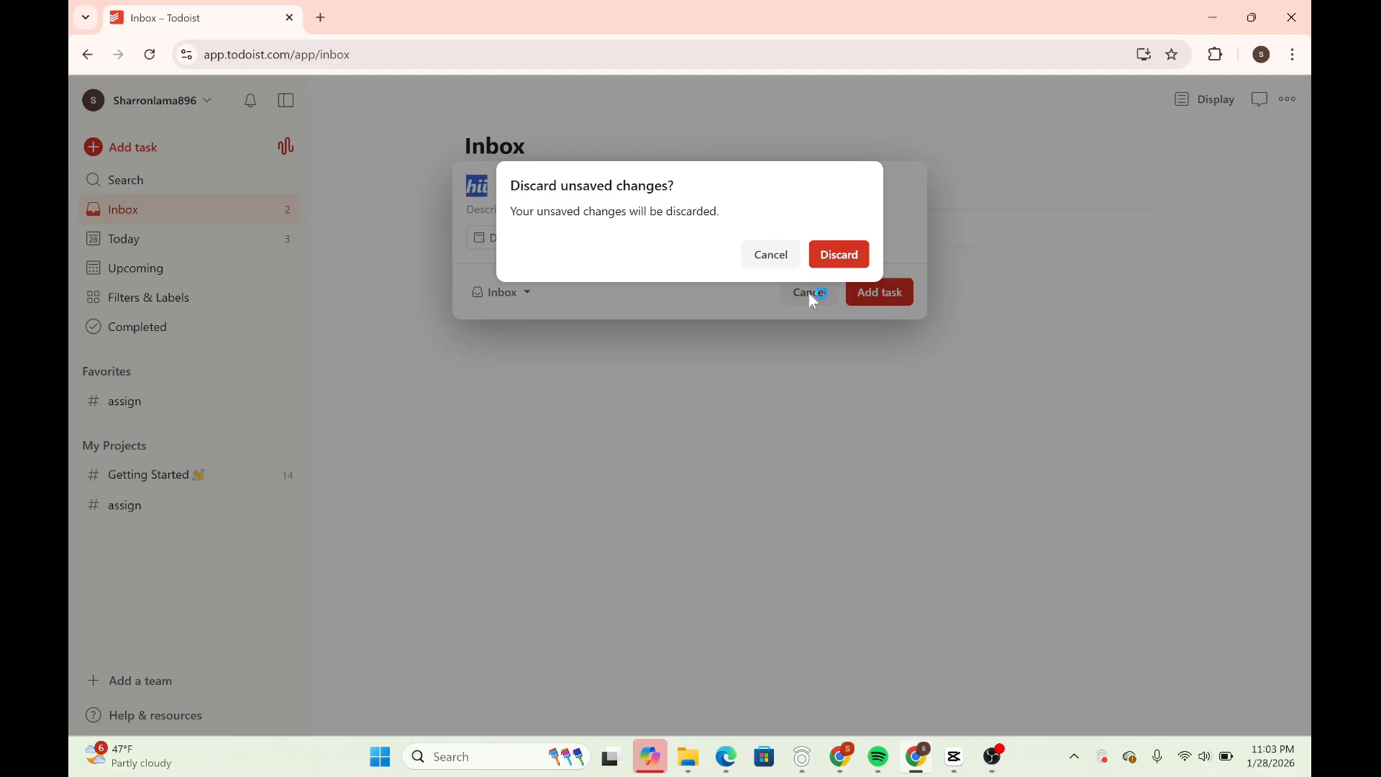
{"action": "left_click", "coordinate": [836, 256]}
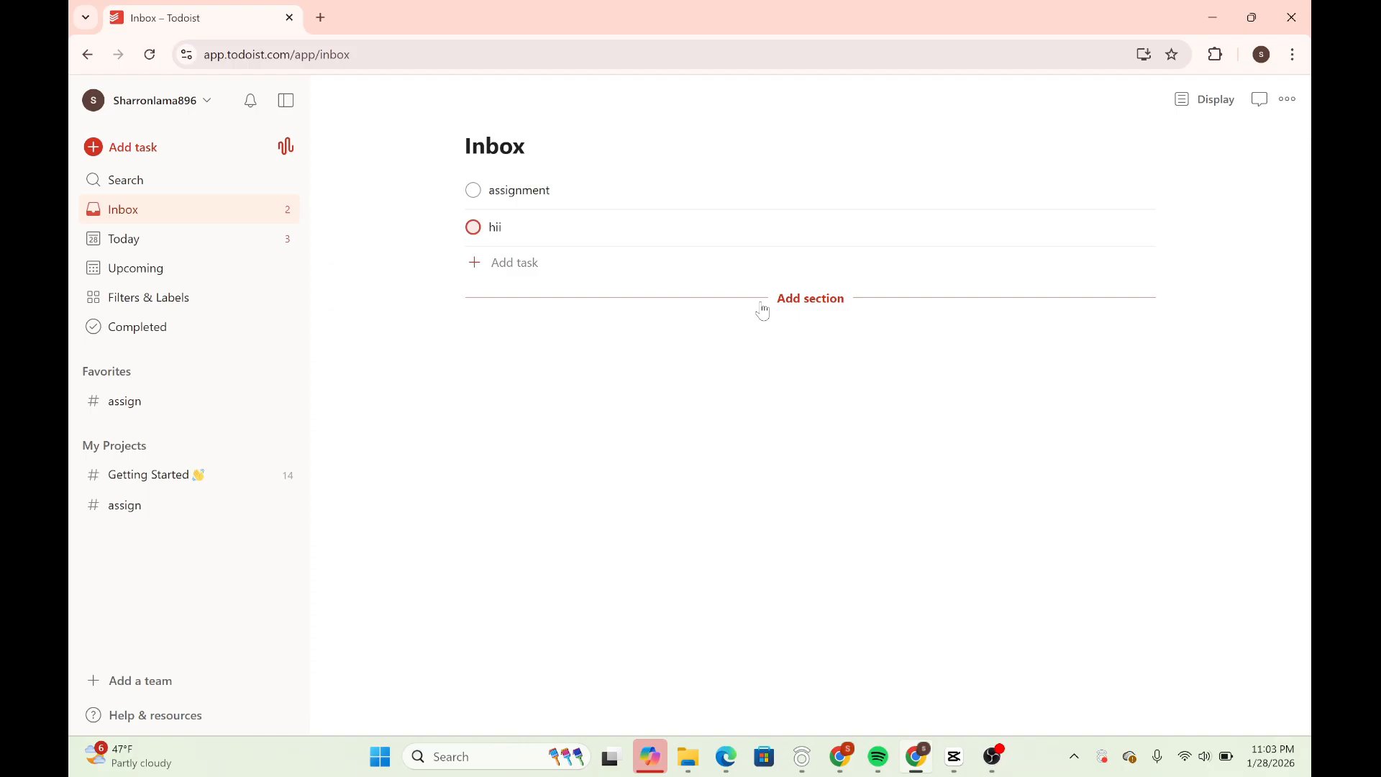
Step: Start another task in the Inbox list and create the label "home" for it
{"action": "left_click", "coordinate": [584, 261]}
{"action": "left_click", "coordinate": [714, 318]}
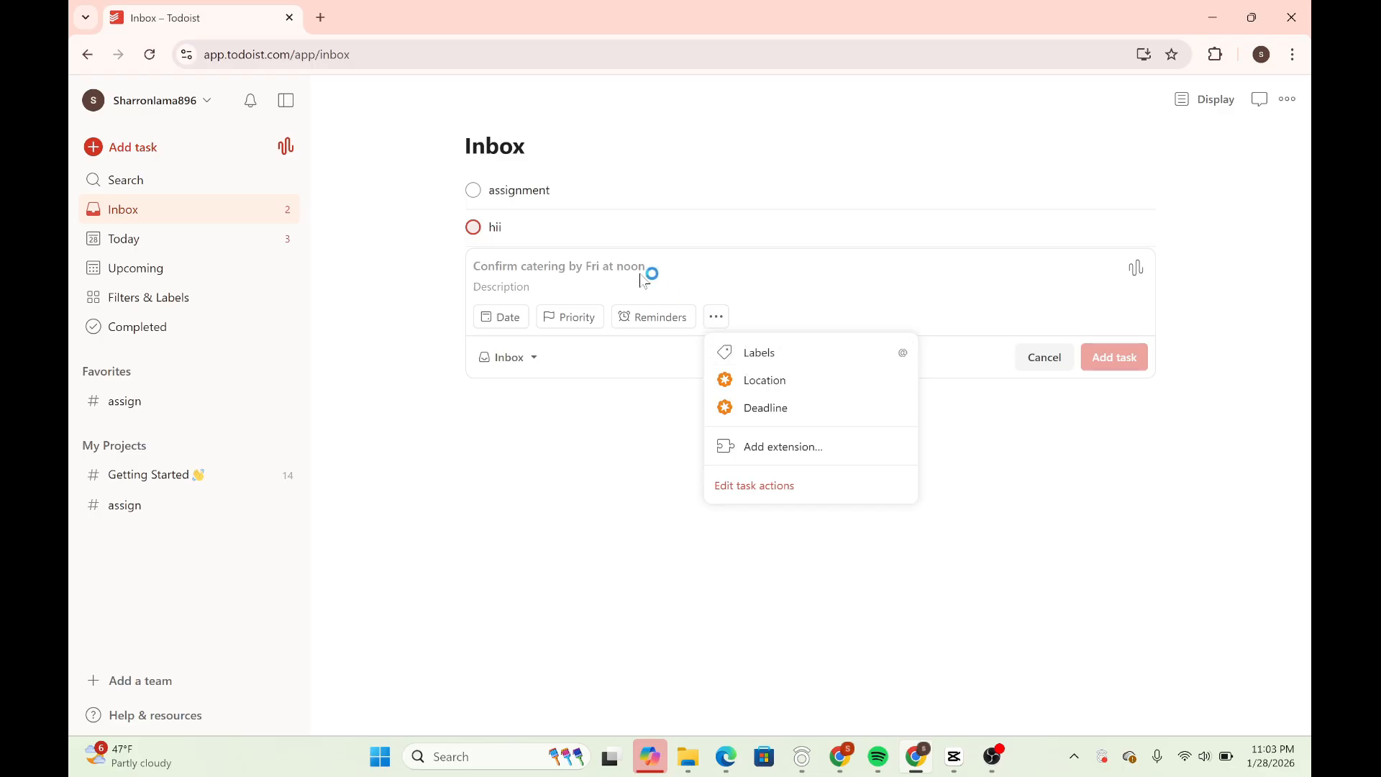
{"action": "key", "text": "at"}
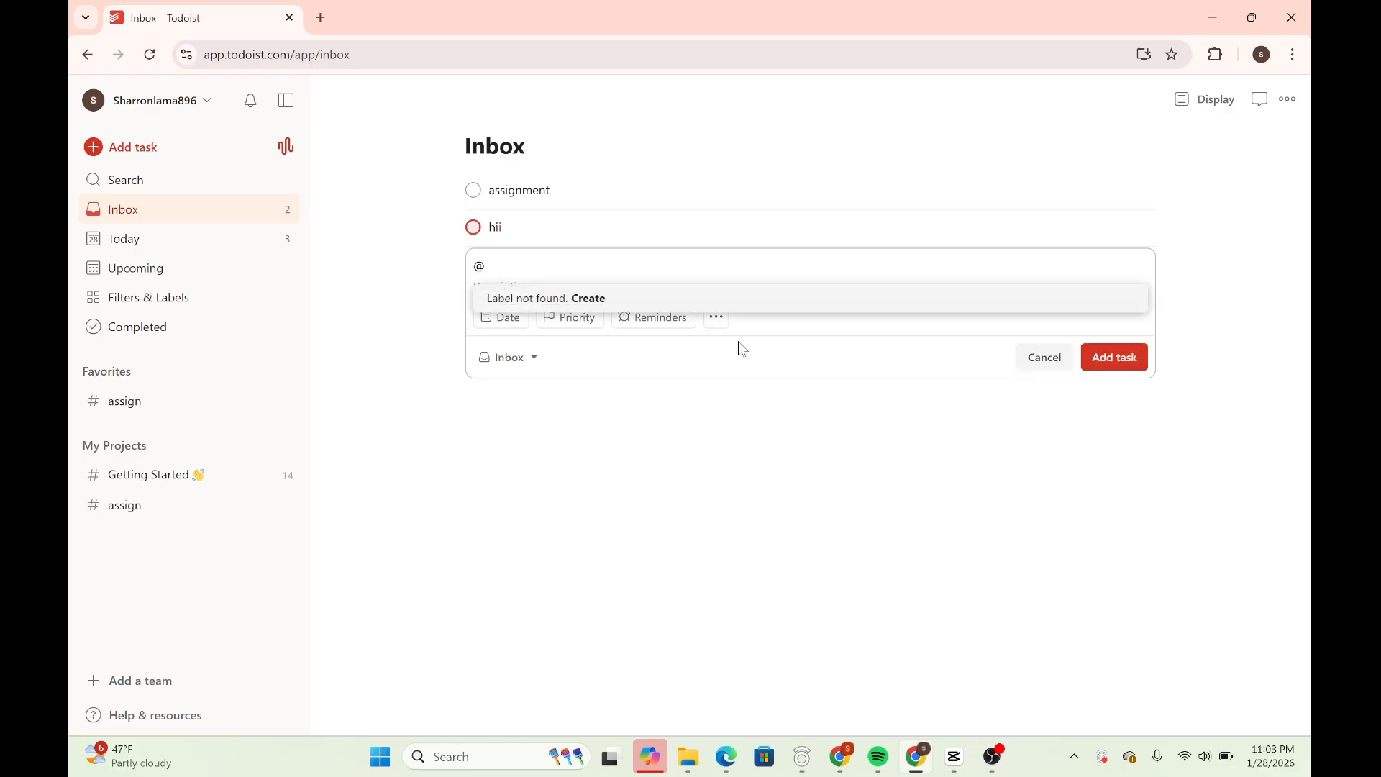
{"action": "type", "text": "home"}
{"action": "left_click", "coordinate": [618, 301]}
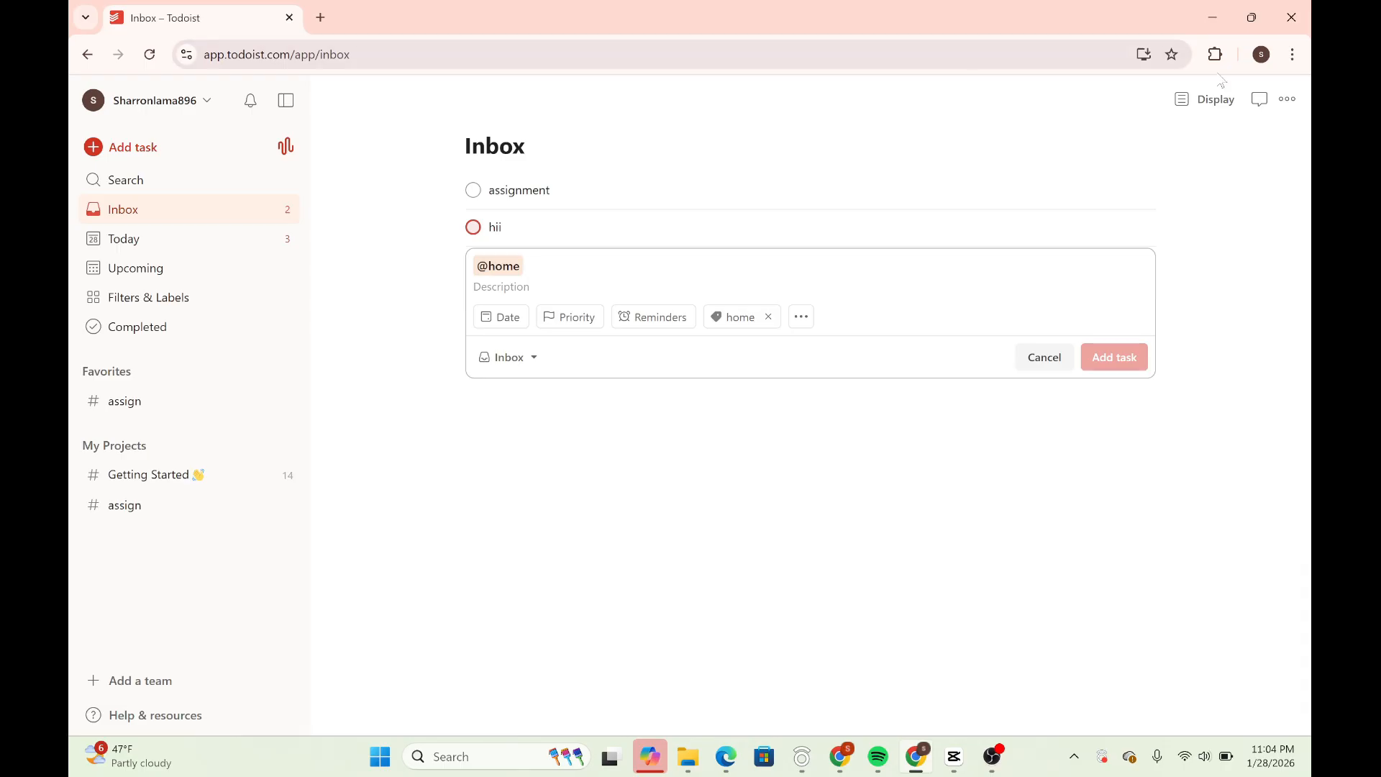
Step: Look at the Inbox display options, including the Calendar layout, and at the draft task's date and reminder settings
{"action": "left_click", "coordinate": [1209, 117]}
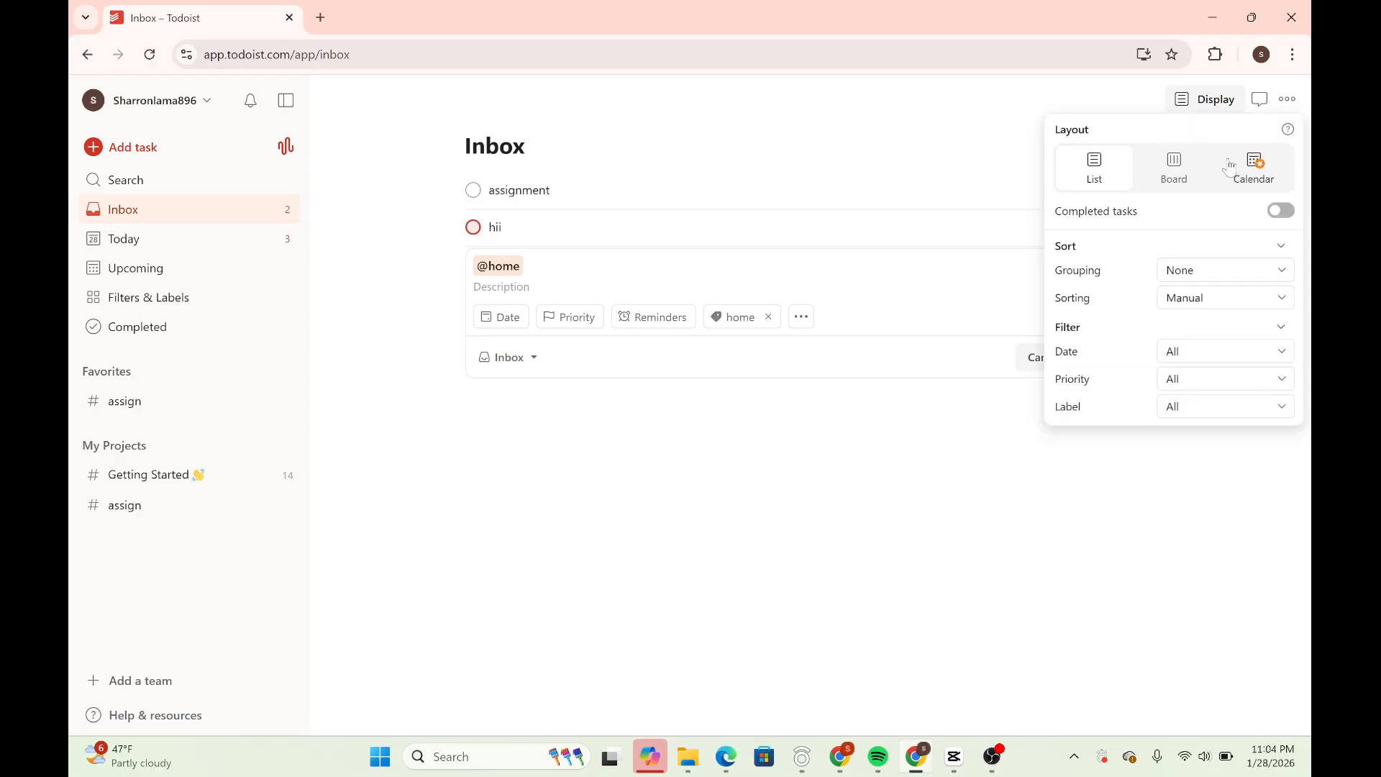
{"action": "left_click", "coordinate": [1252, 170]}
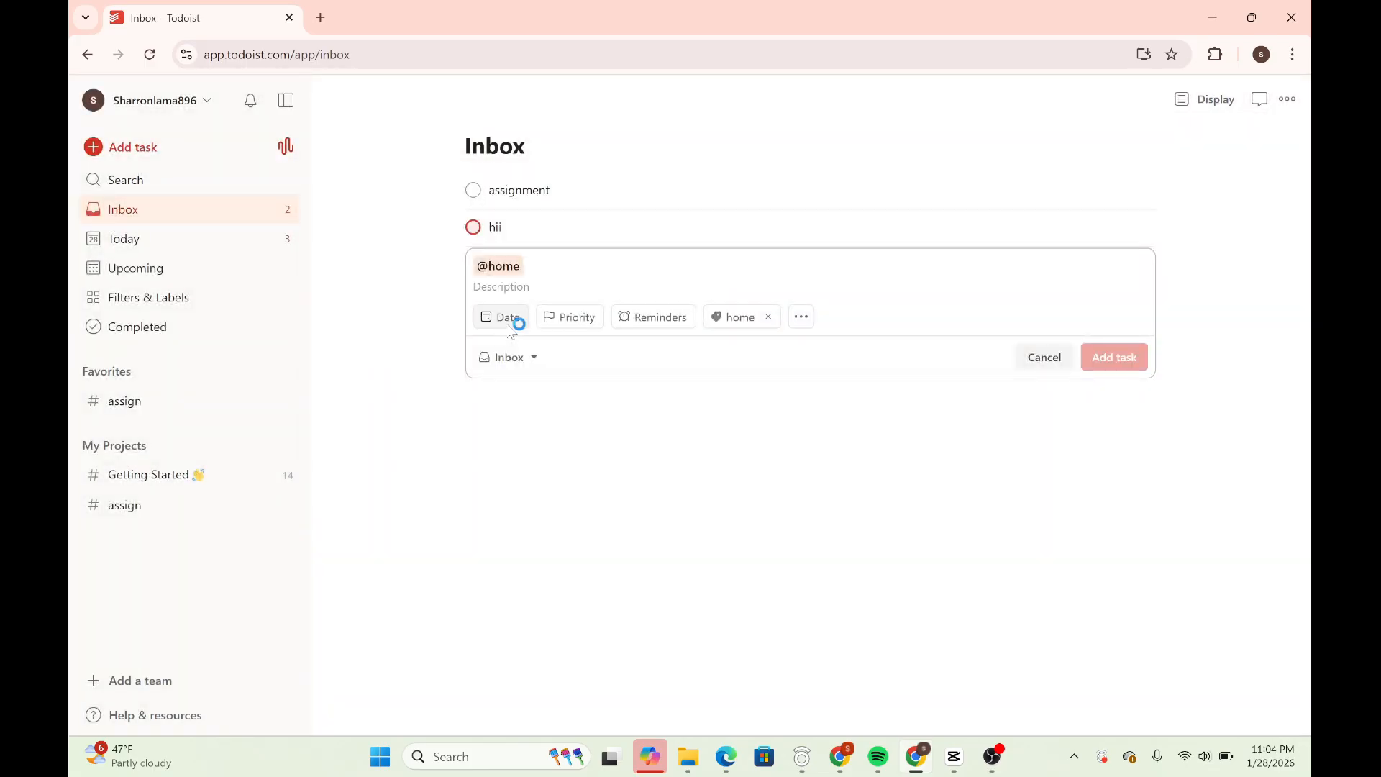
{"action": "left_click", "coordinate": [507, 317]}
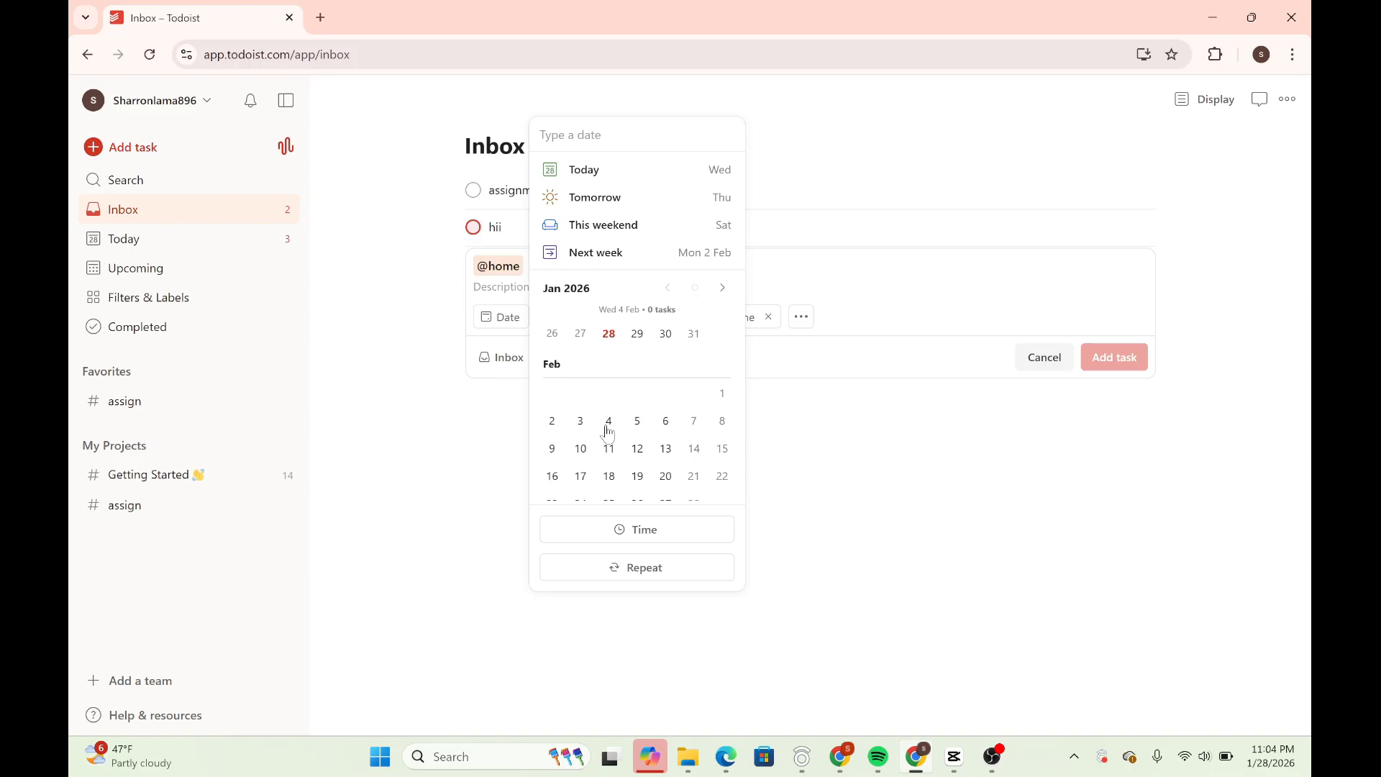
{"action": "left_click", "coordinate": [827, 325]}
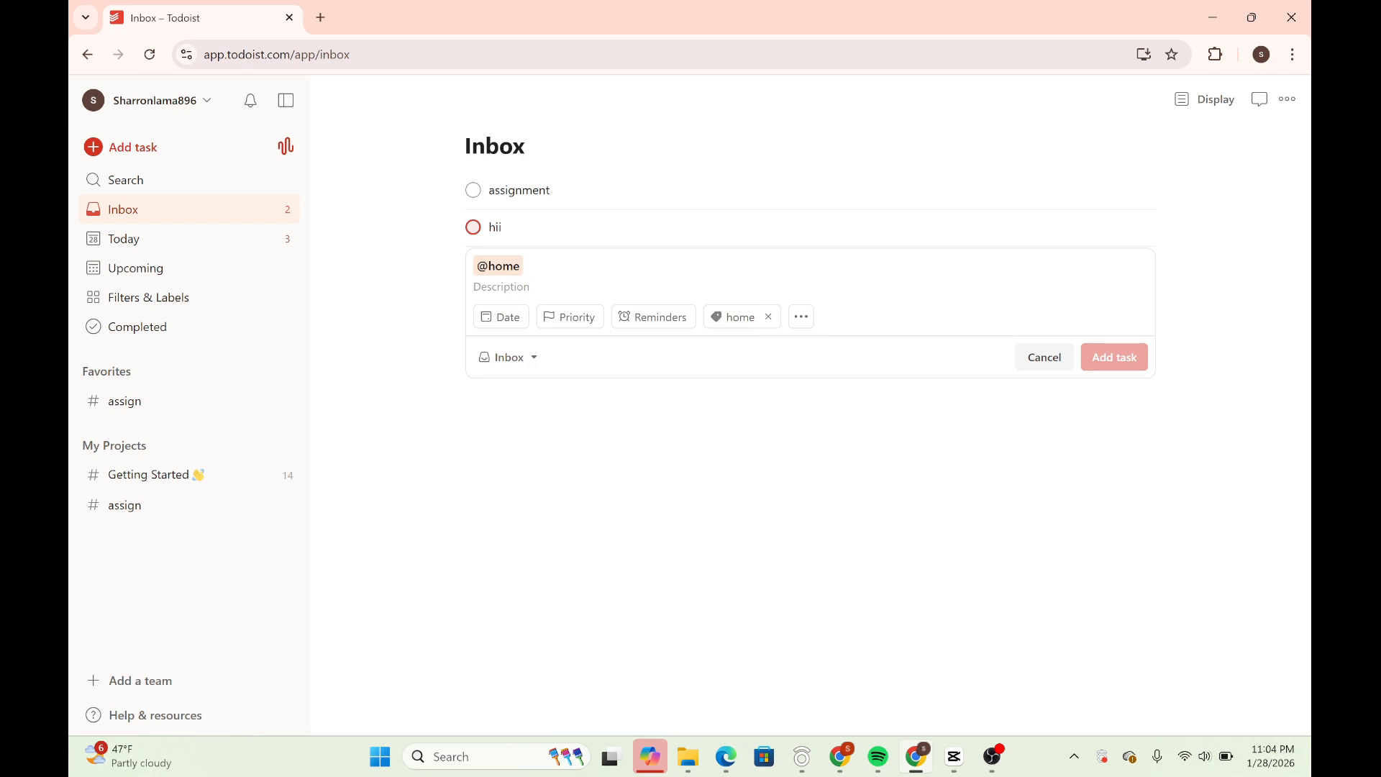
{"action": "left_click", "coordinate": [643, 324]}
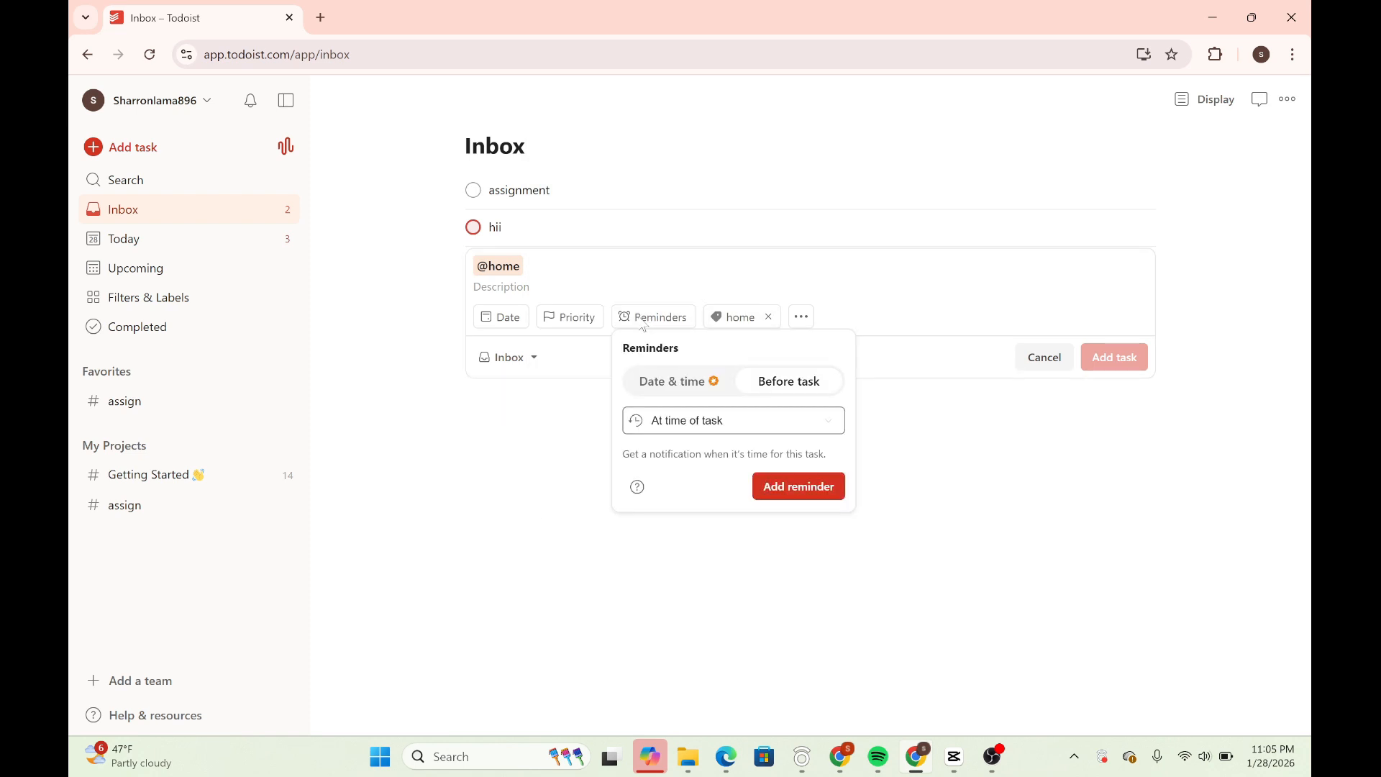
{"action": "left_click", "coordinate": [644, 324]}
{"action": "left_click", "coordinate": [654, 265]}
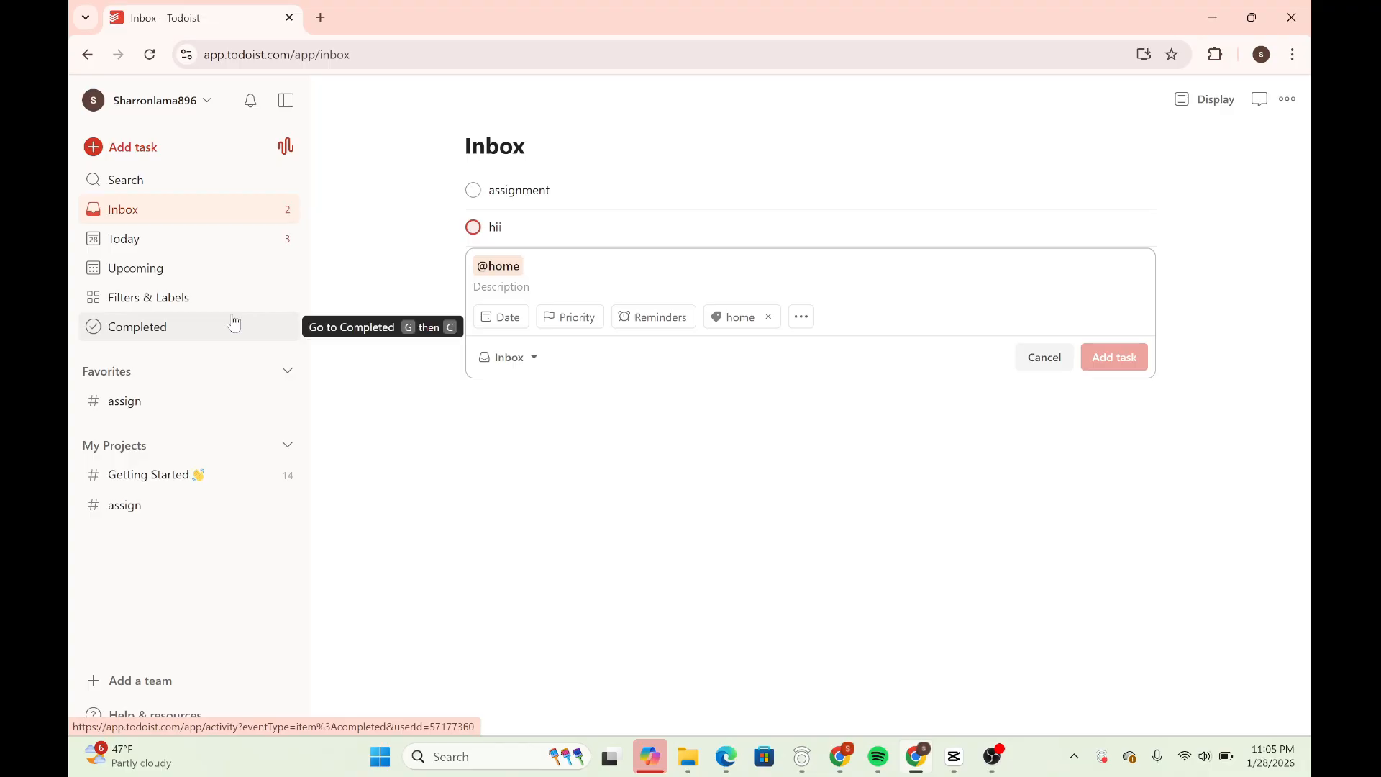
Step: Try to open the activity log, and discard the unsaved task draft labelled "home"
{"action": "left_click", "coordinate": [151, 101]}
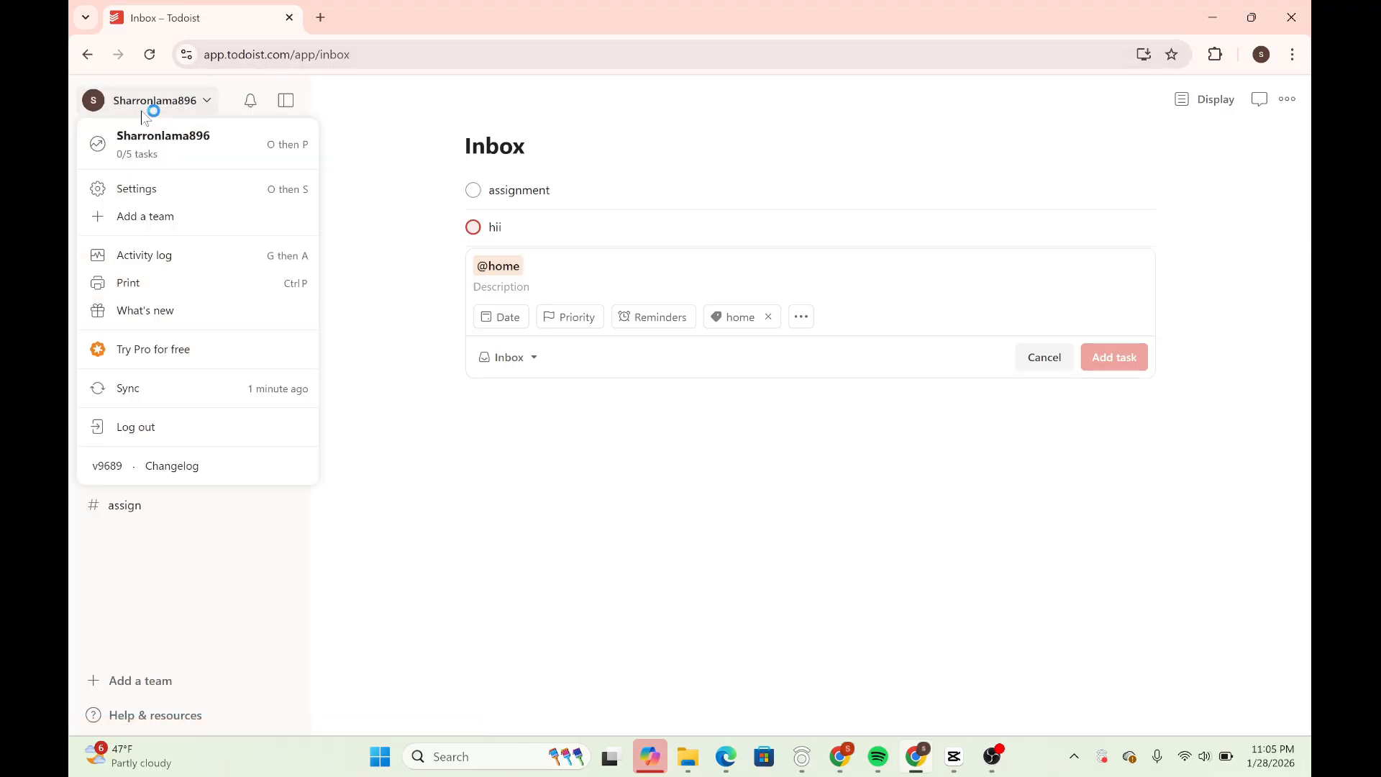
{"action": "left_click", "coordinate": [140, 250]}
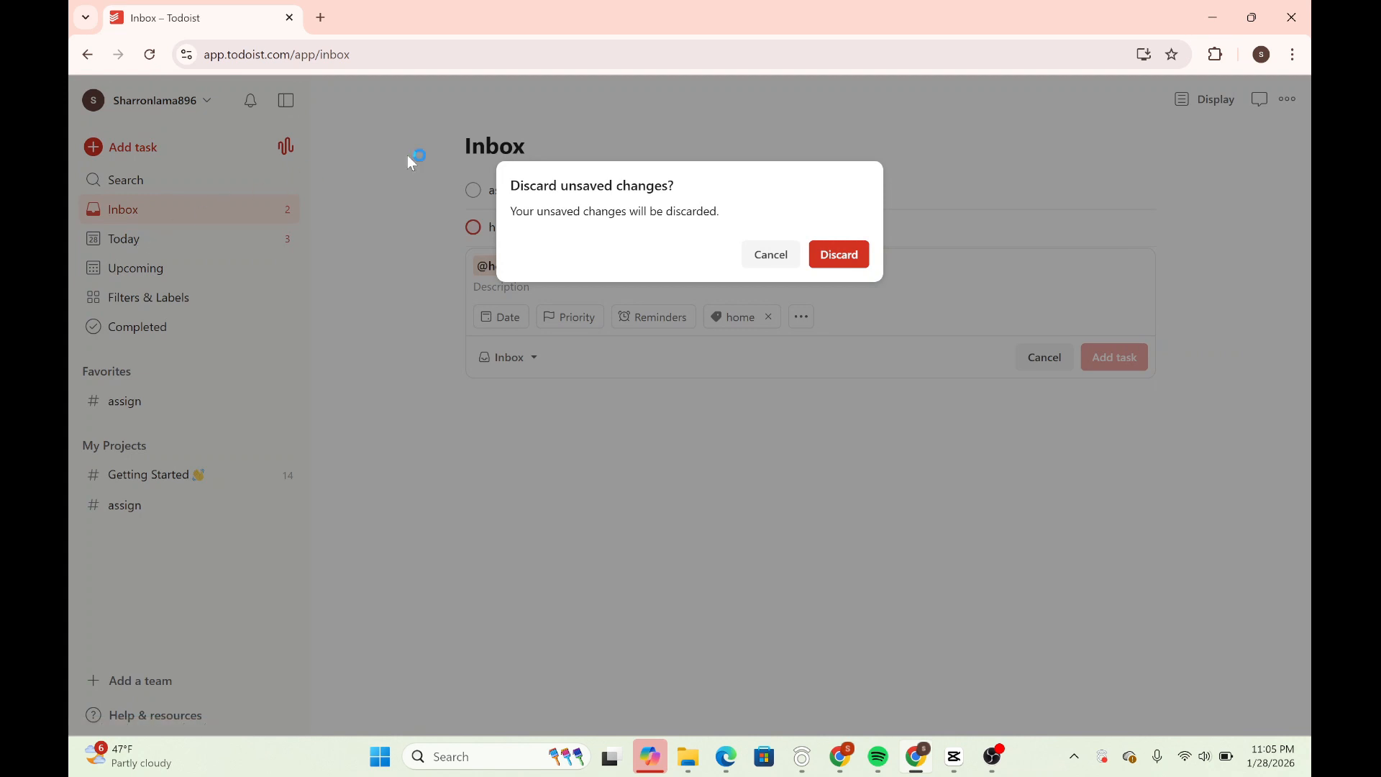
{"action": "left_click", "coordinate": [822, 254]}
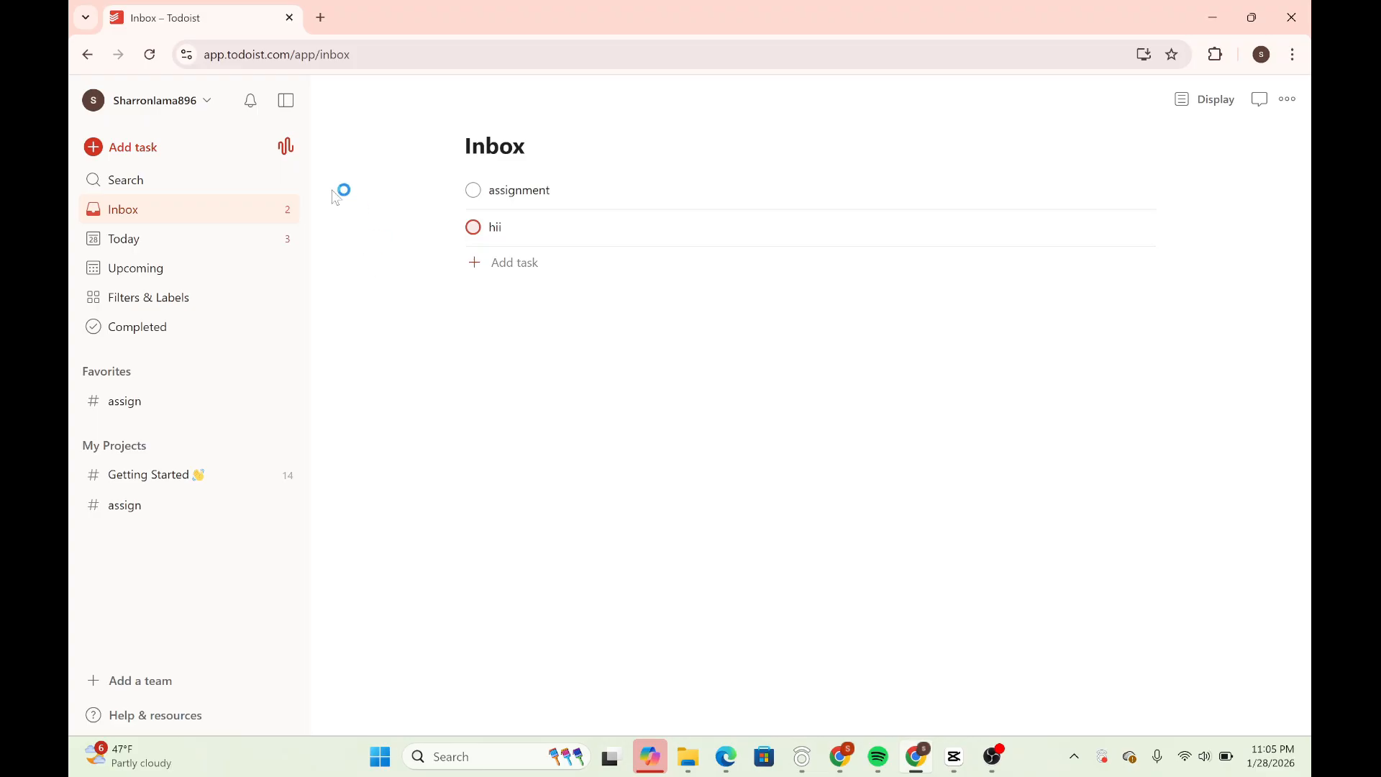
Step: Open the account settings and look through the photo, name, email and password section
{"action": "left_click", "coordinate": [142, 99]}
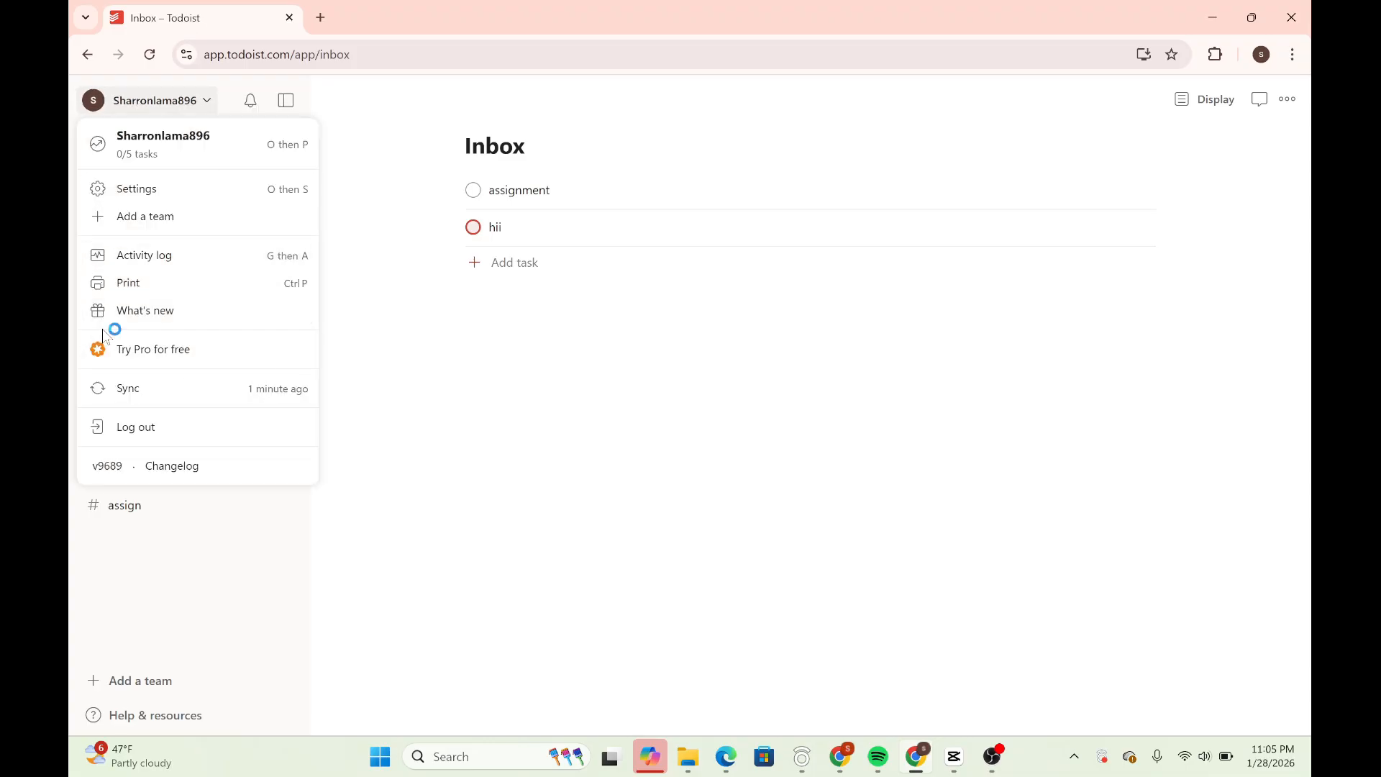
{"action": "left_click", "coordinate": [171, 189]}
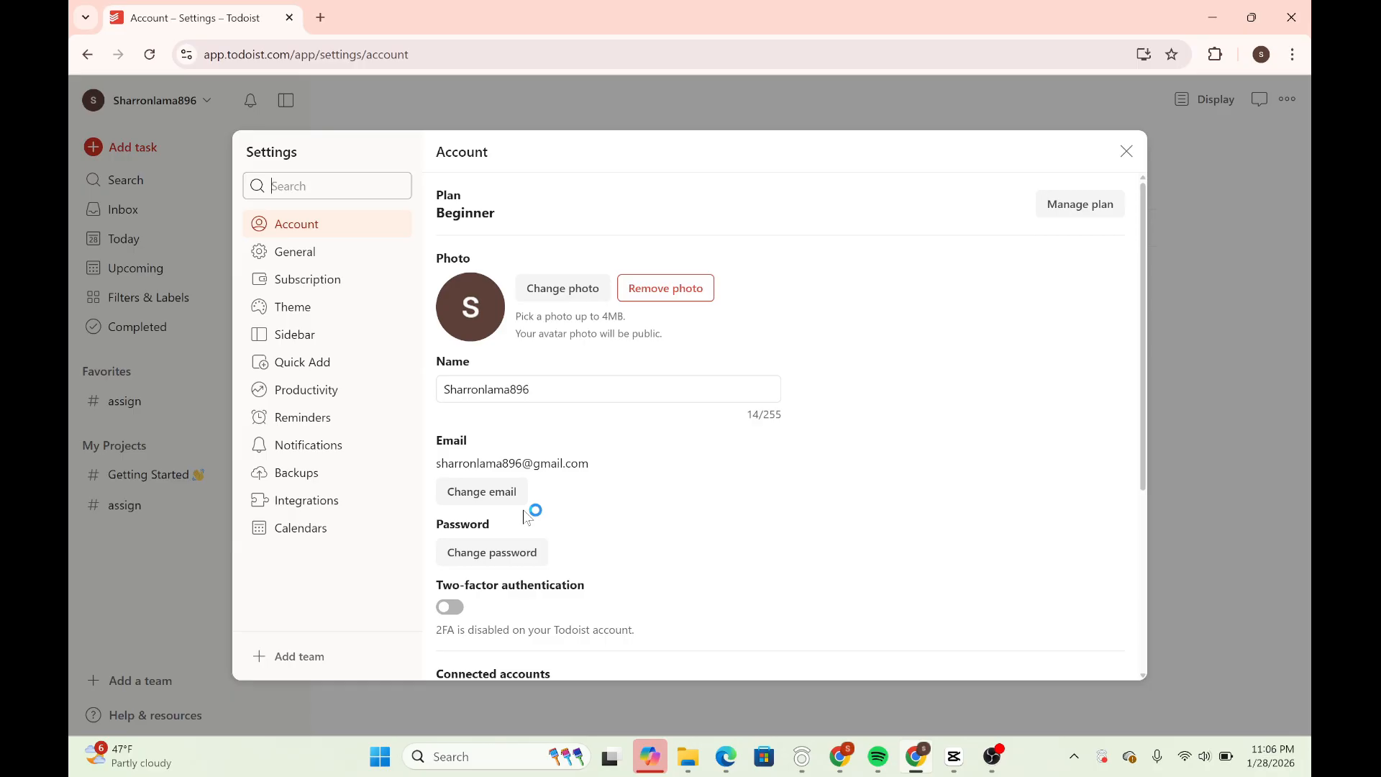
{"action": "scroll", "coordinate": [524, 512], "scroll_direction": "down", "scroll_amount": 2}
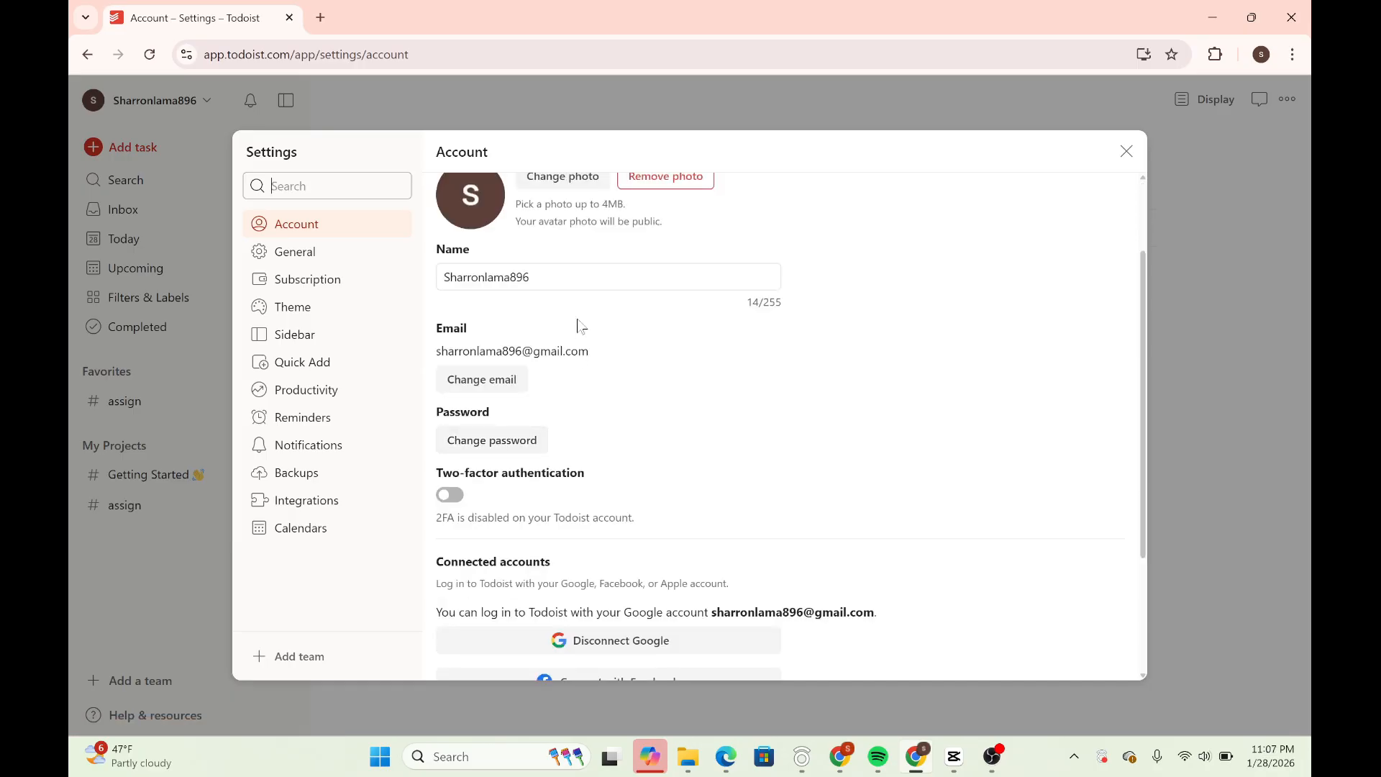
{"action": "left_click", "coordinate": [581, 282]}
Step: Examine the change-email form's confirmation and password fields, and return to the account settings without changing the email
{"action": "left_click", "coordinate": [491, 387]}
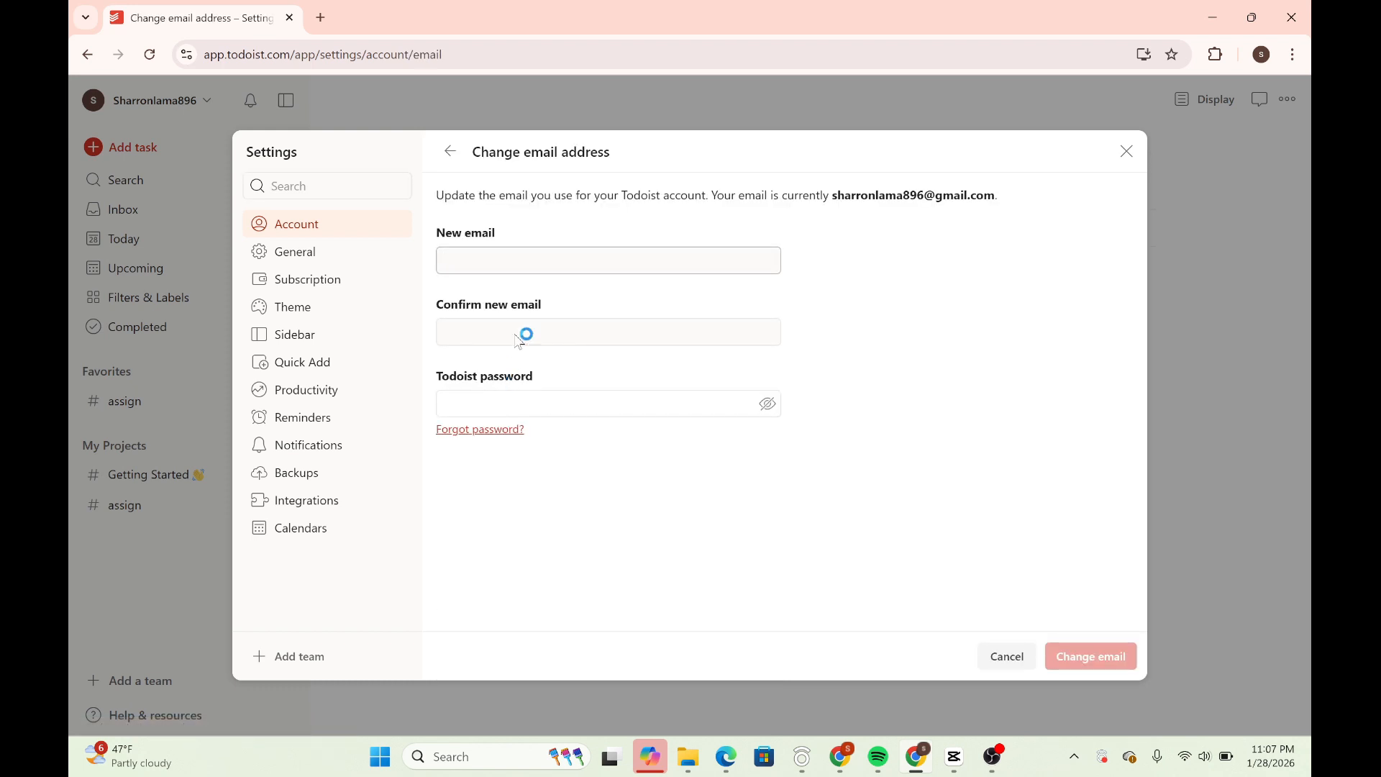
{"action": "left_click", "coordinate": [563, 334]}
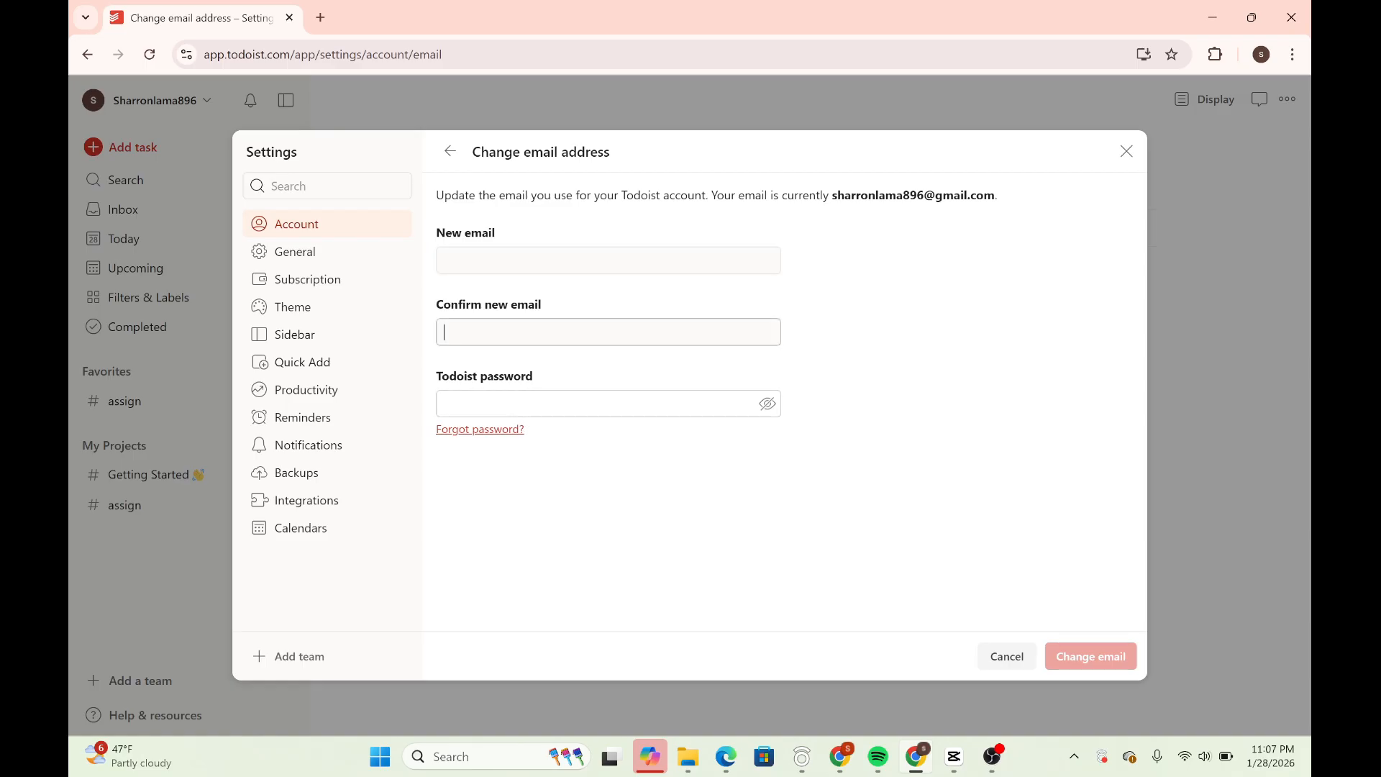
{"action": "left_click", "coordinate": [538, 403]}
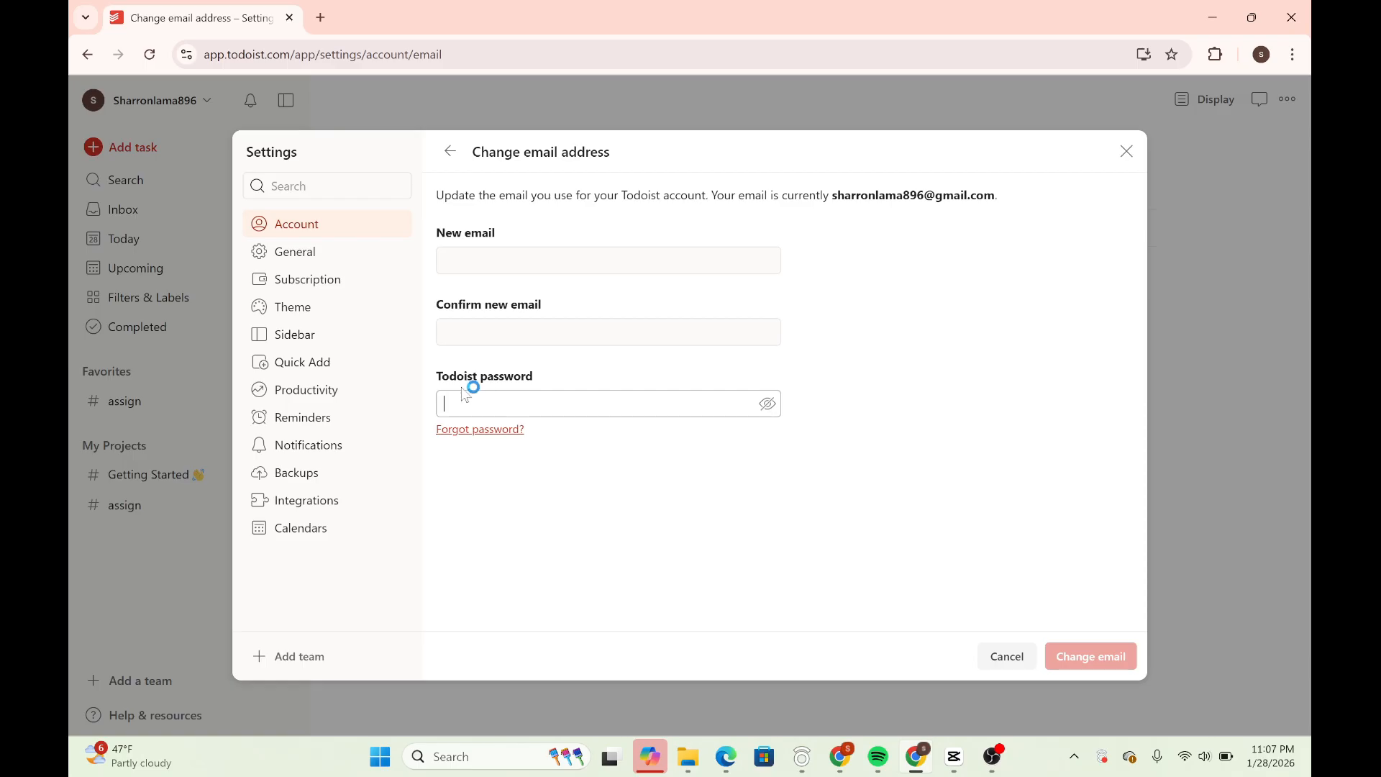
{"action": "left_click", "coordinate": [477, 432]}
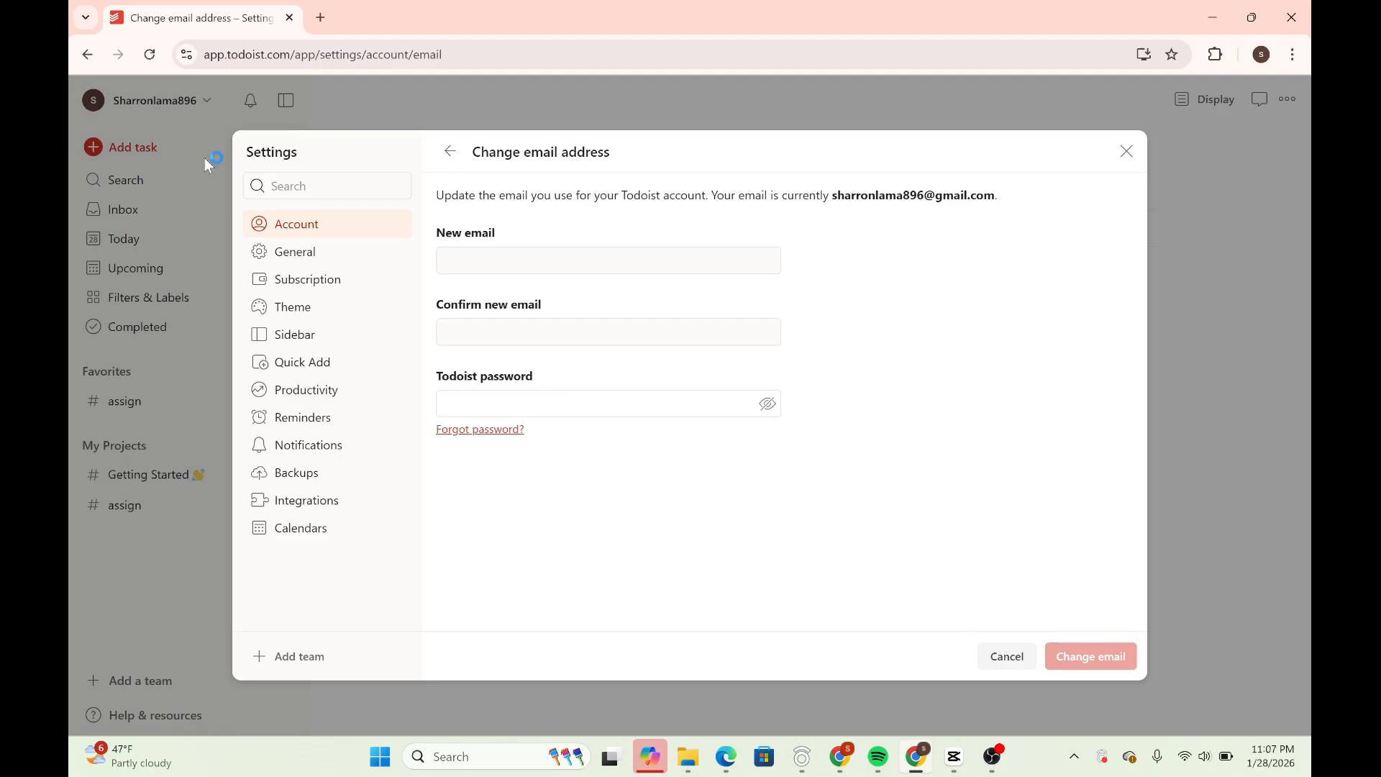
{"action": "left_click", "coordinate": [459, 160]}
Step: View the two-factor authentication setup page and return to the account settings without enabling it
{"action": "scroll", "coordinate": [495, 498], "scroll_direction": "down", "scroll_amount": 3}
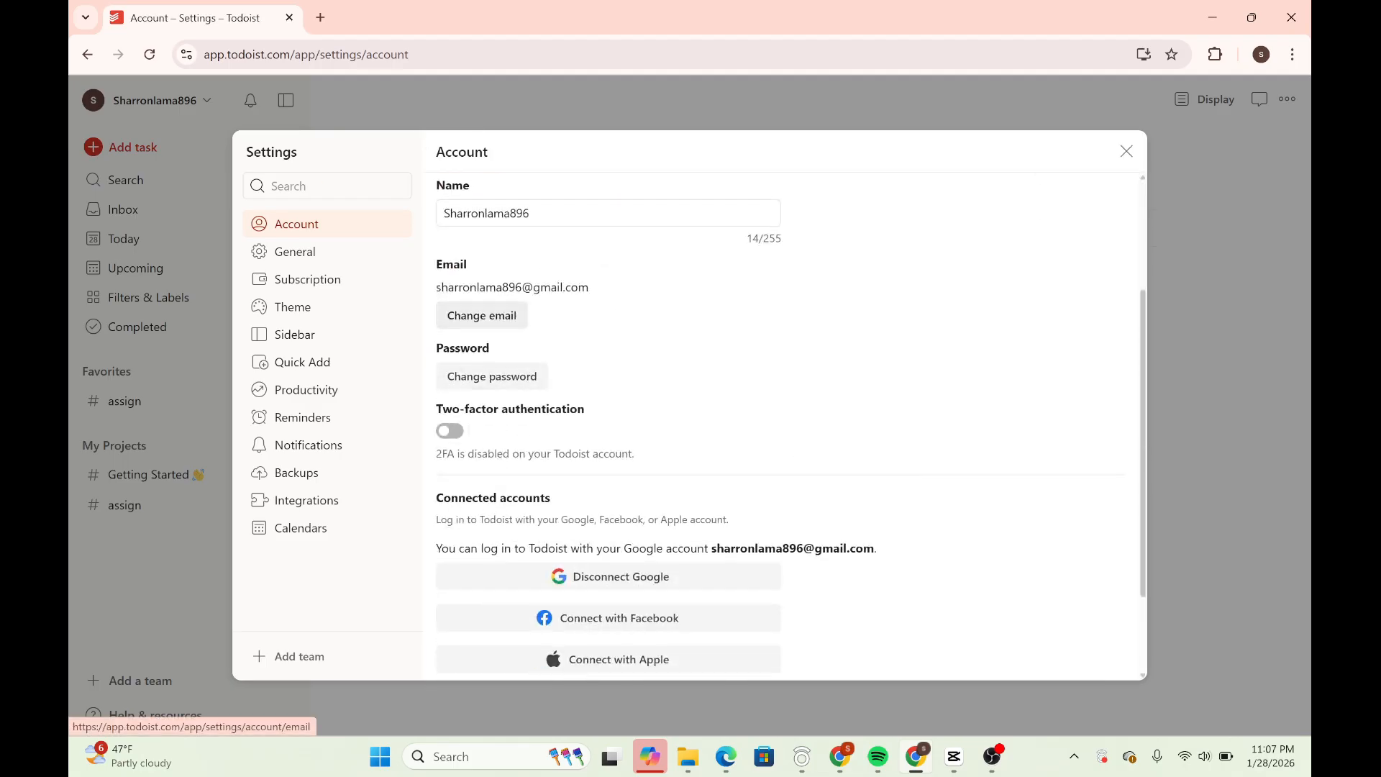
{"action": "left_click", "coordinate": [451, 432]}
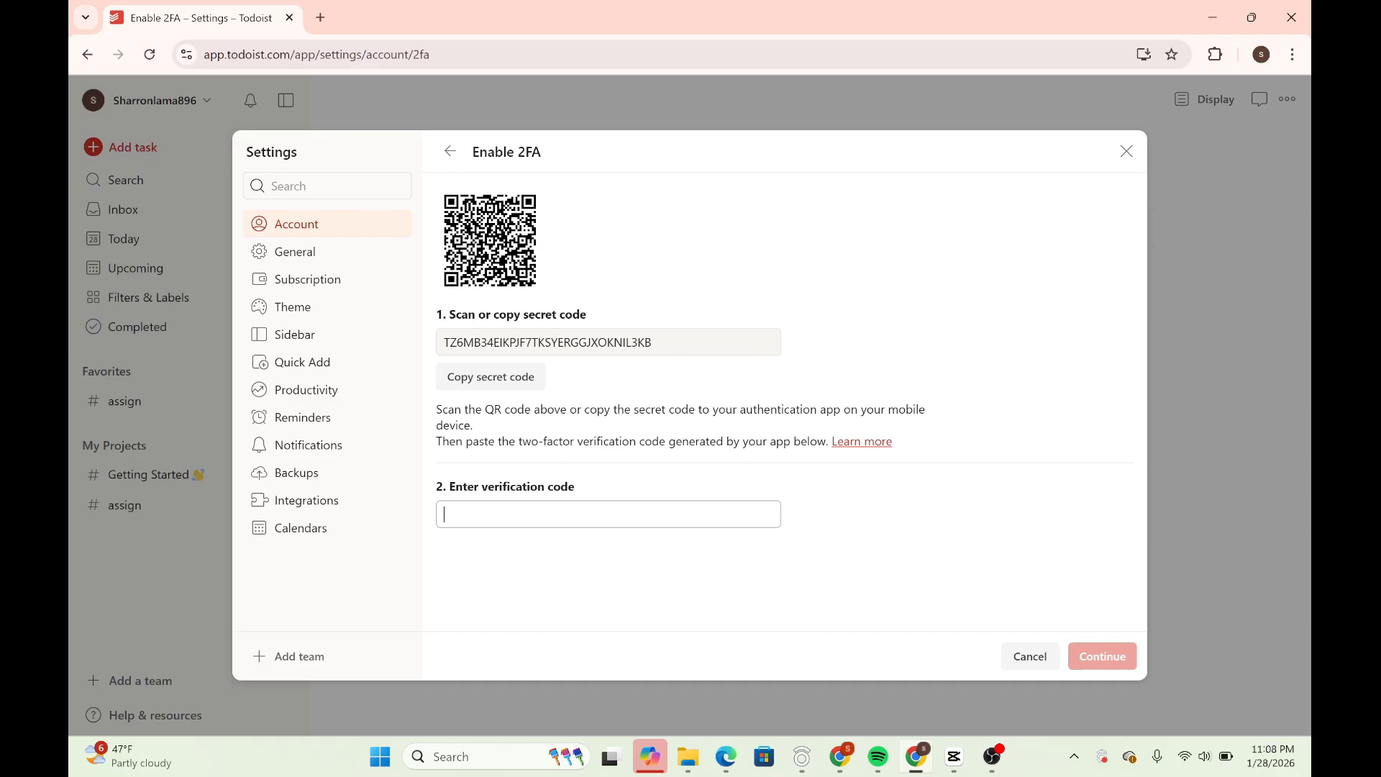
{"action": "left_click", "coordinate": [449, 153]}
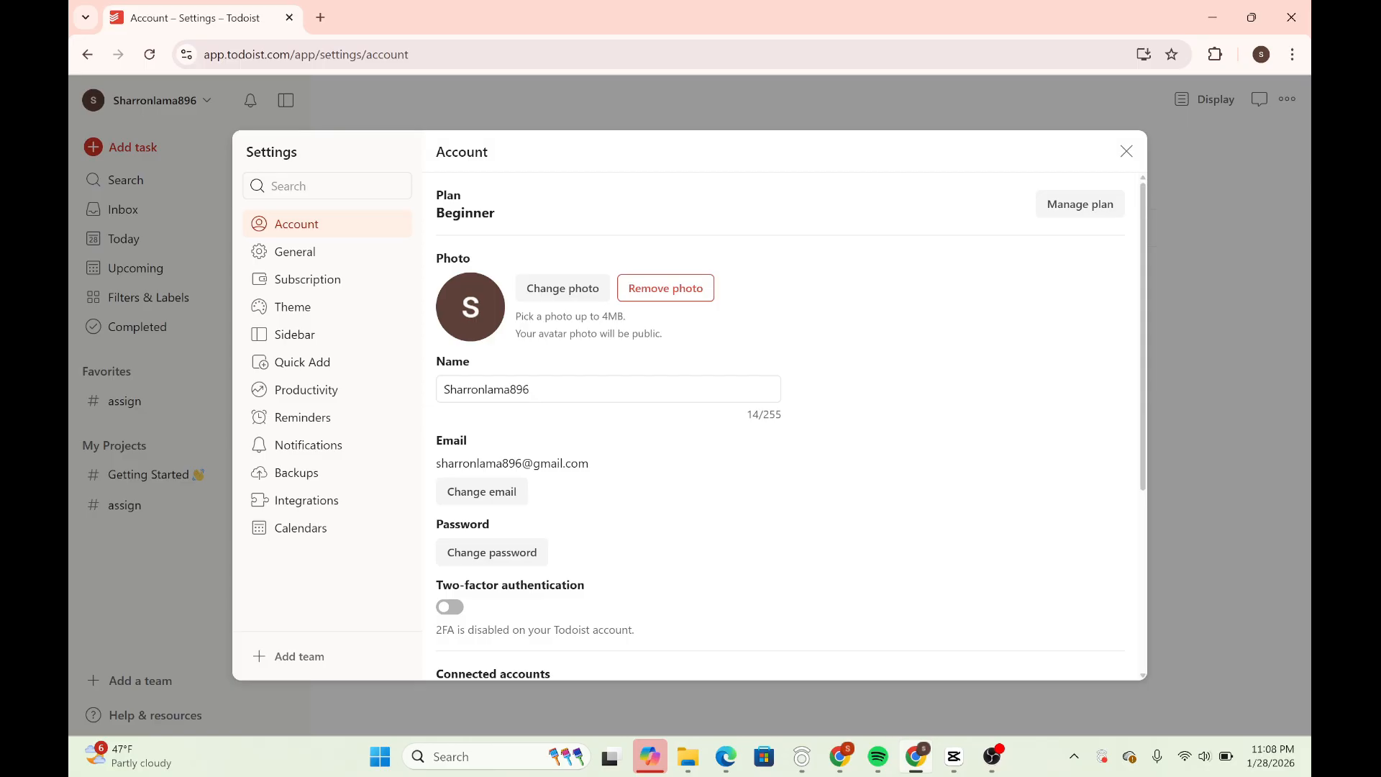
Step: Open the general settings and look through the language, home view and date and time options
{"action": "left_click", "coordinate": [295, 253]}
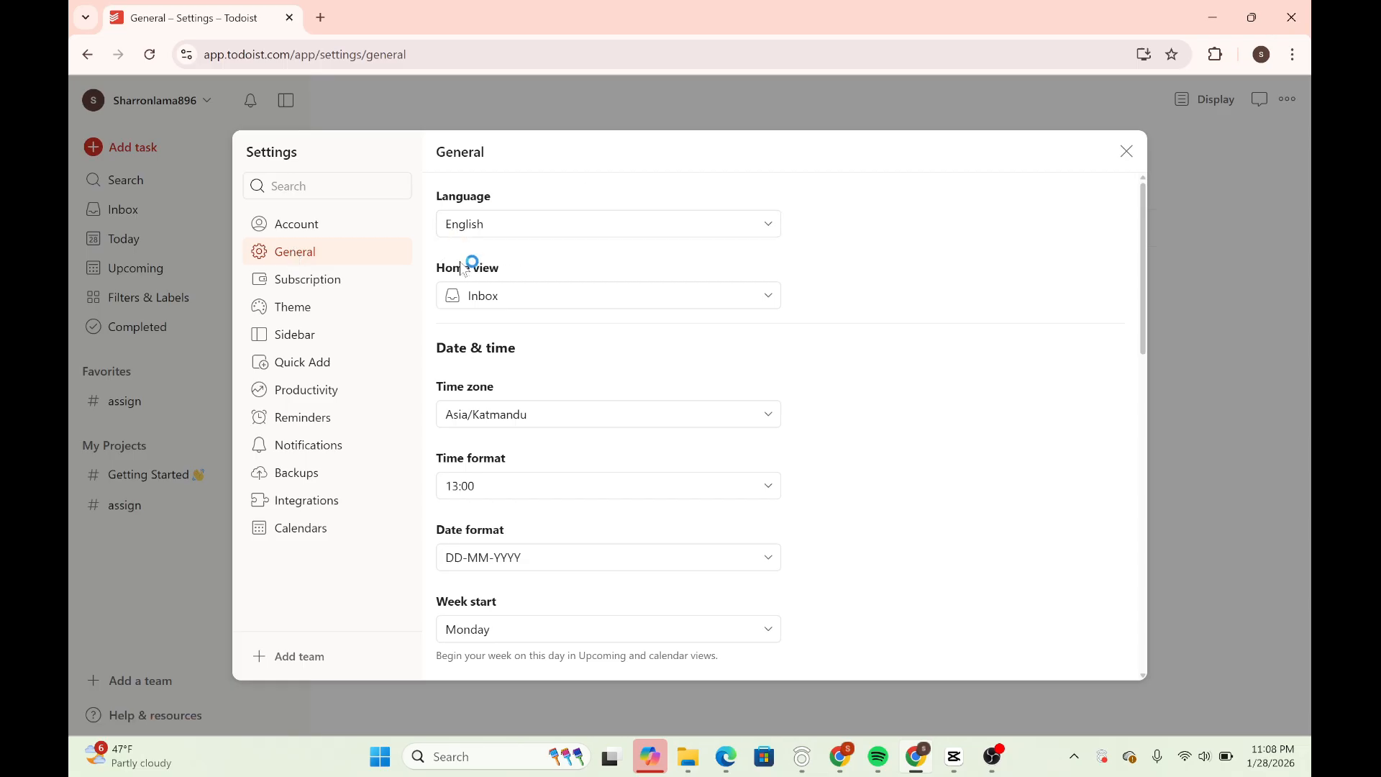
{"action": "scroll", "coordinate": [554, 446], "scroll_direction": "down", "scroll_amount": 5}
{"action": "scroll", "coordinate": [552, 461], "scroll_direction": "up", "scroll_amount": 5}
Step: Look through the available languages, try Deutsch as the app language, and return the selection to English
{"action": "left_click", "coordinate": [487, 223]}
{"action": "scroll", "coordinate": [611, 367], "scroll_direction": "down", "scroll_amount": 5}
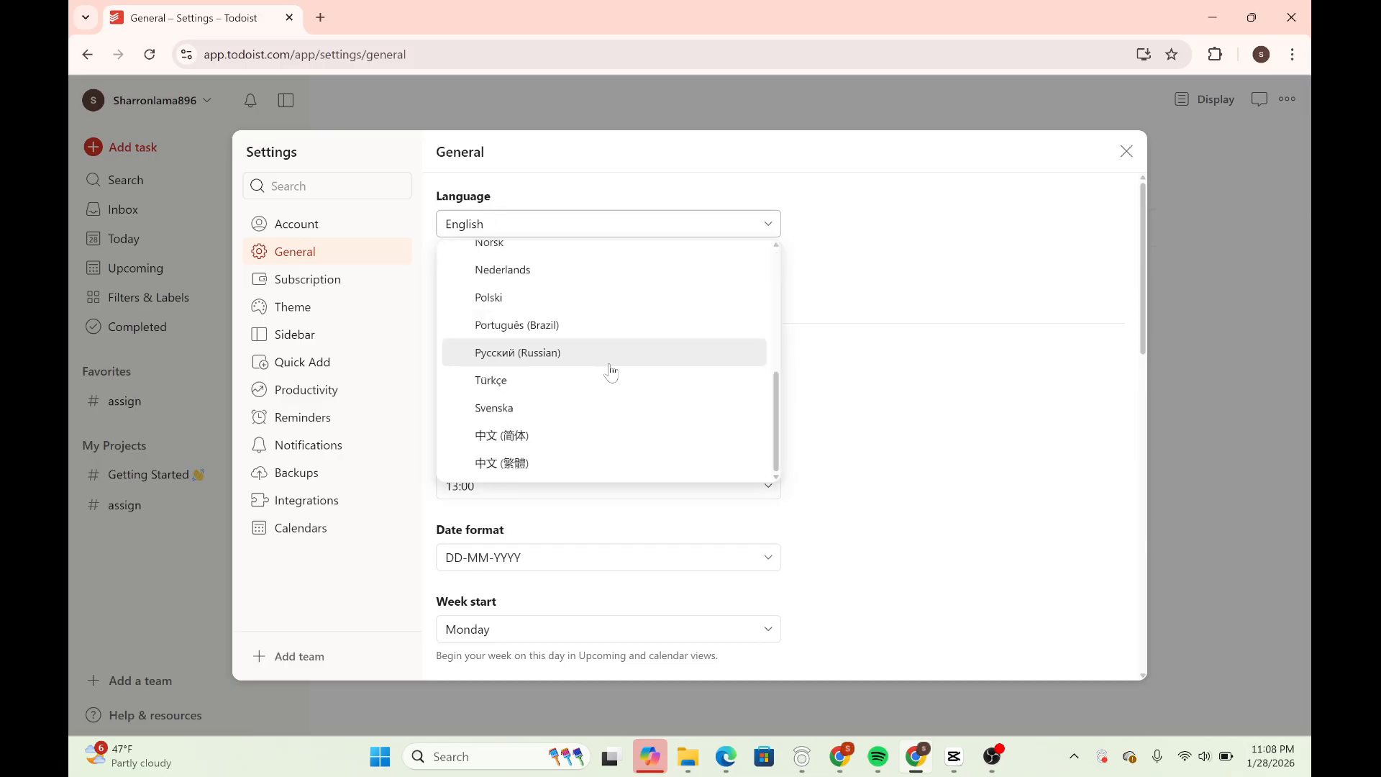
{"action": "scroll", "coordinate": [715, 376], "scroll_direction": "up", "scroll_amount": 5}
{"action": "left_click", "coordinate": [623, 313]}
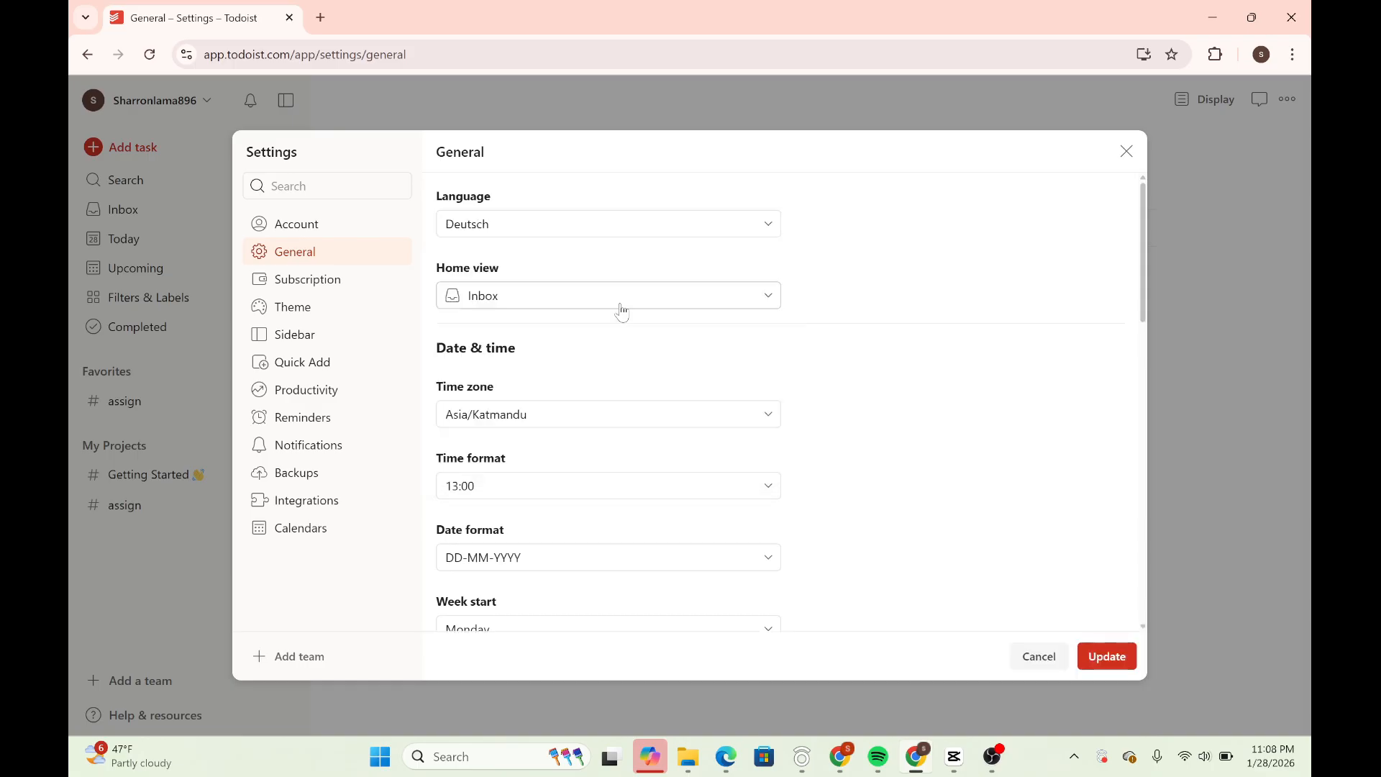
{"action": "left_click", "coordinate": [568, 233]}
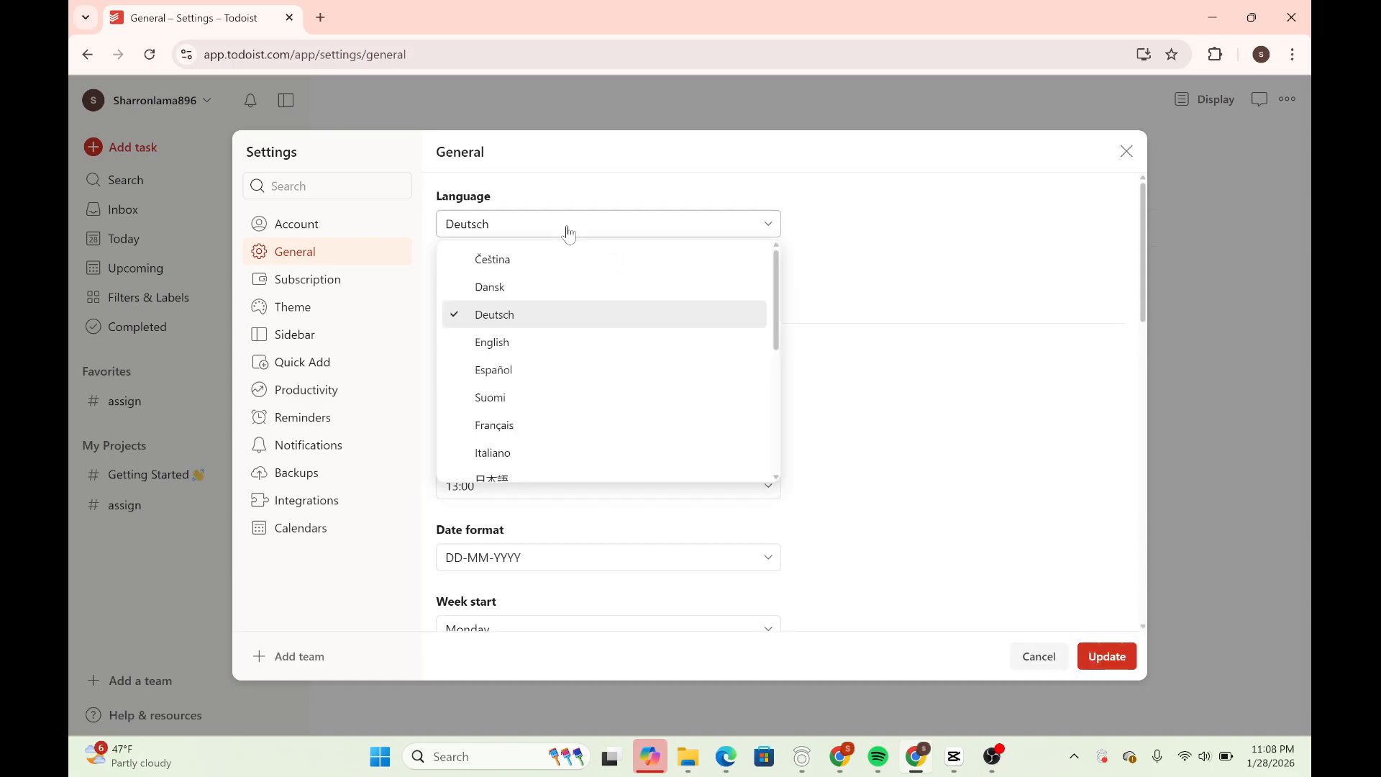
{"action": "scroll", "coordinate": [515, 360], "scroll_direction": "down", "scroll_amount": 1}
{"action": "left_click", "coordinate": [521, 325]}
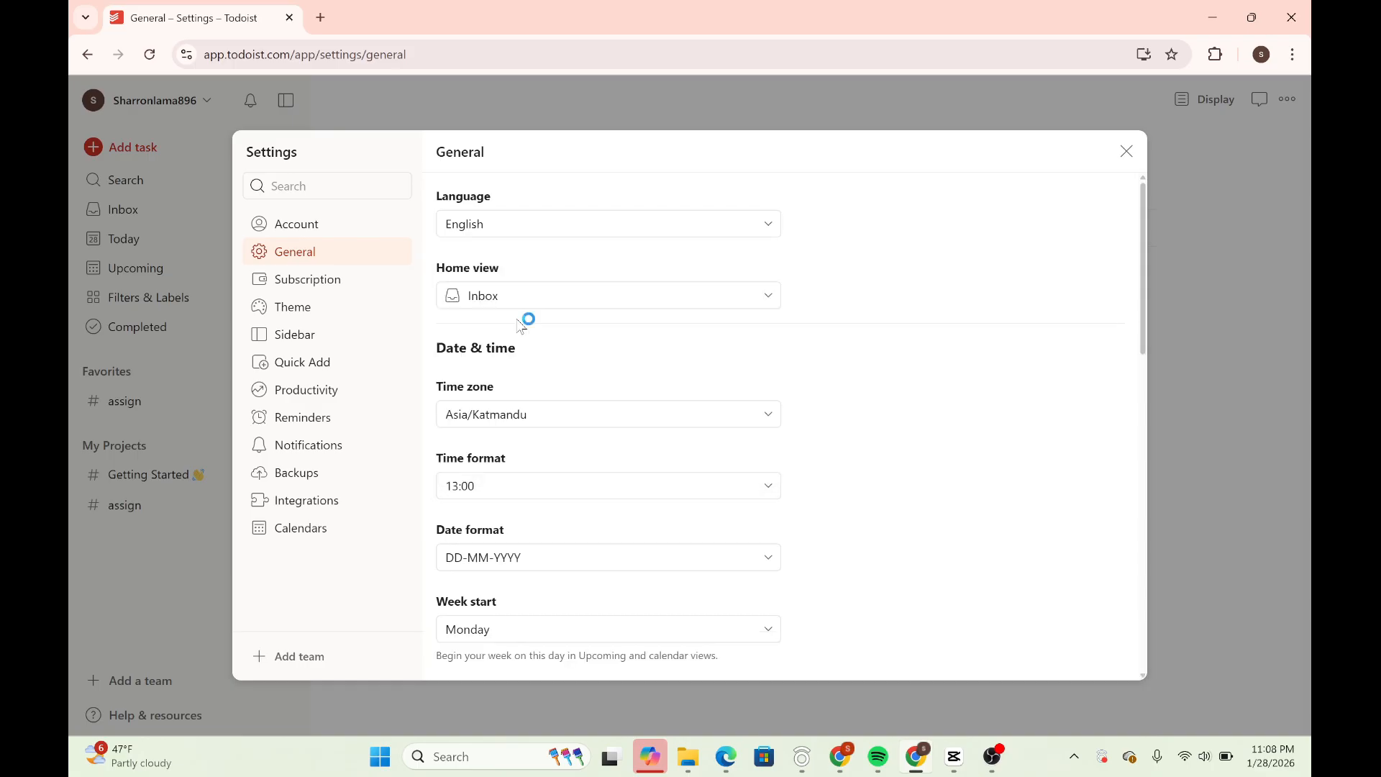
Step: View the time zone choices and look through the remaining general settings, including smart dates, sound effects and advanced options
{"action": "left_click", "coordinate": [504, 415]}
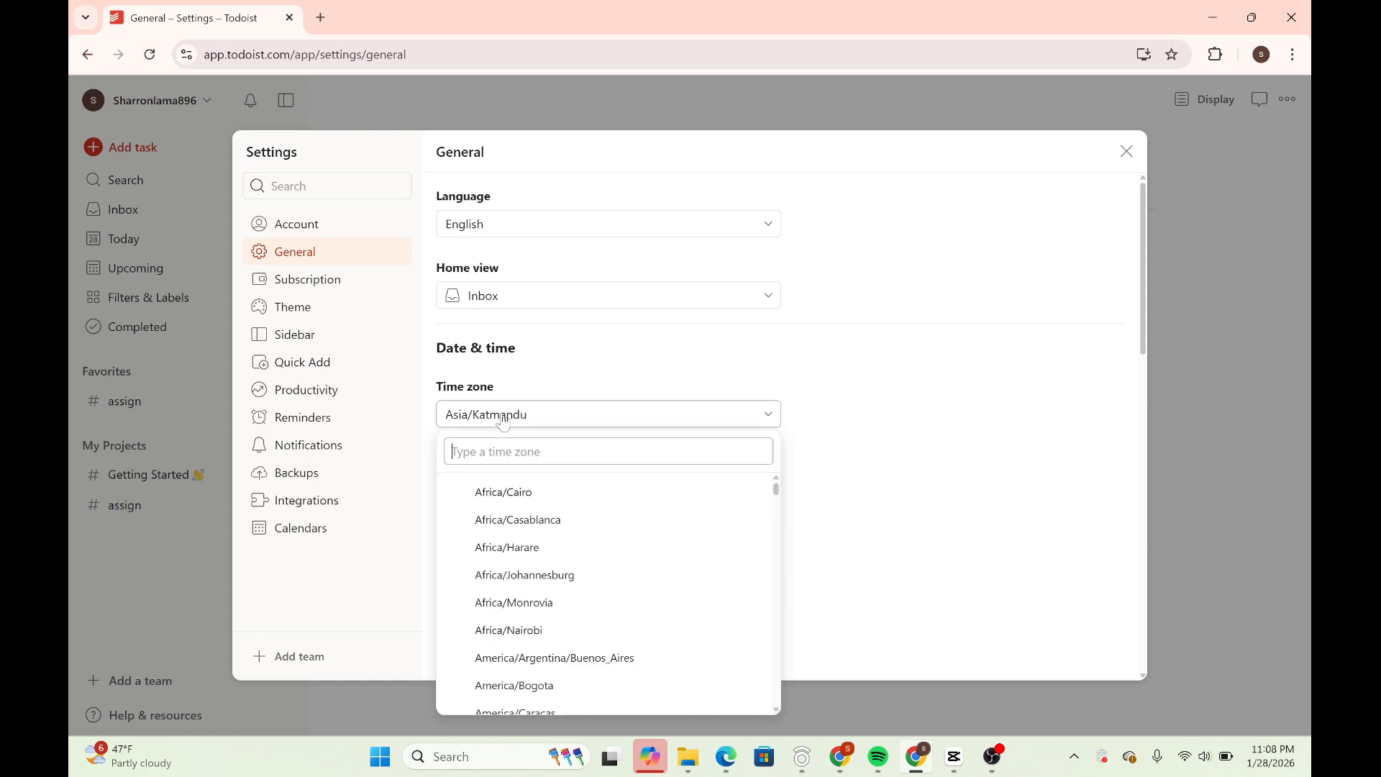
{"action": "scroll", "coordinate": [647, 360], "scroll_direction": "down", "scroll_amount": 10}
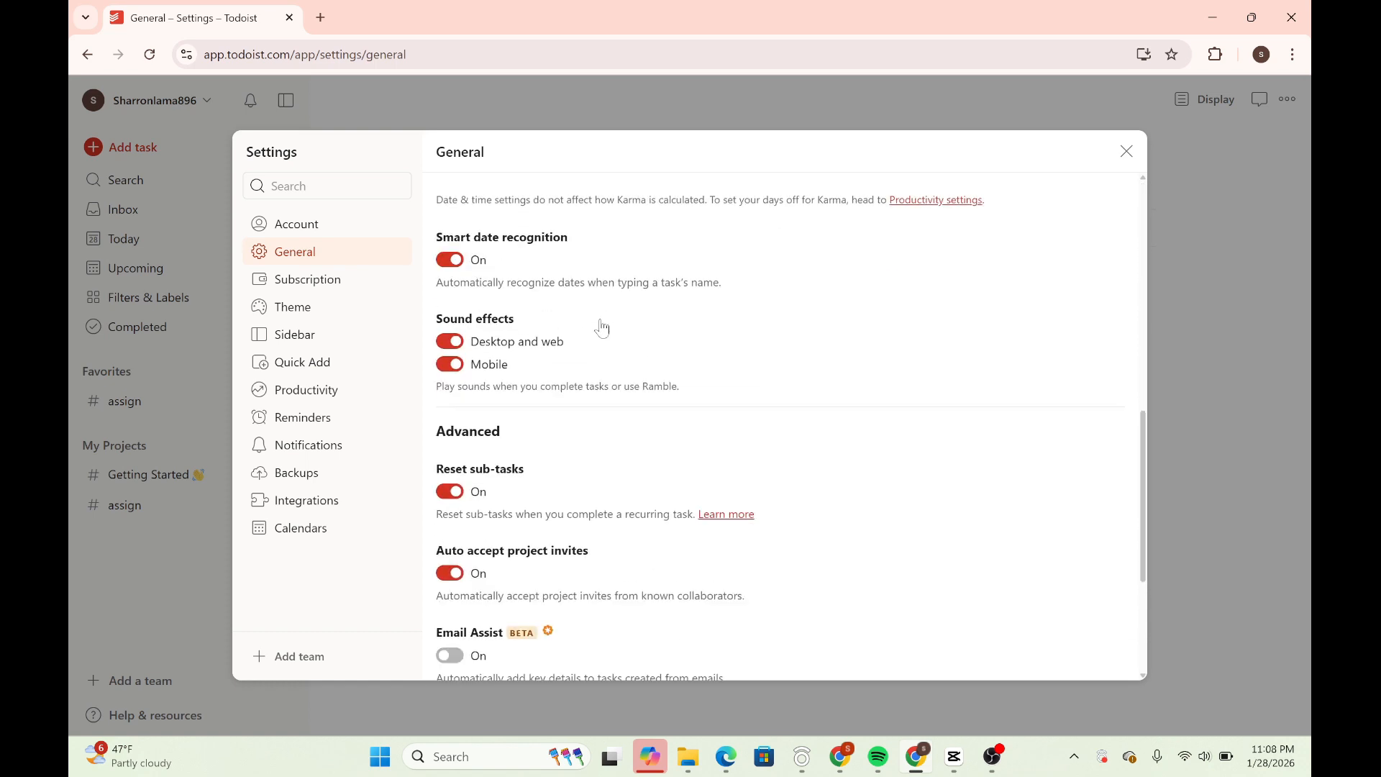
{"action": "scroll", "coordinate": [602, 328], "scroll_direction": "down", "scroll_amount": 5}
{"action": "scroll", "coordinate": [602, 328], "scroll_direction": "up", "scroll_amount": 15}
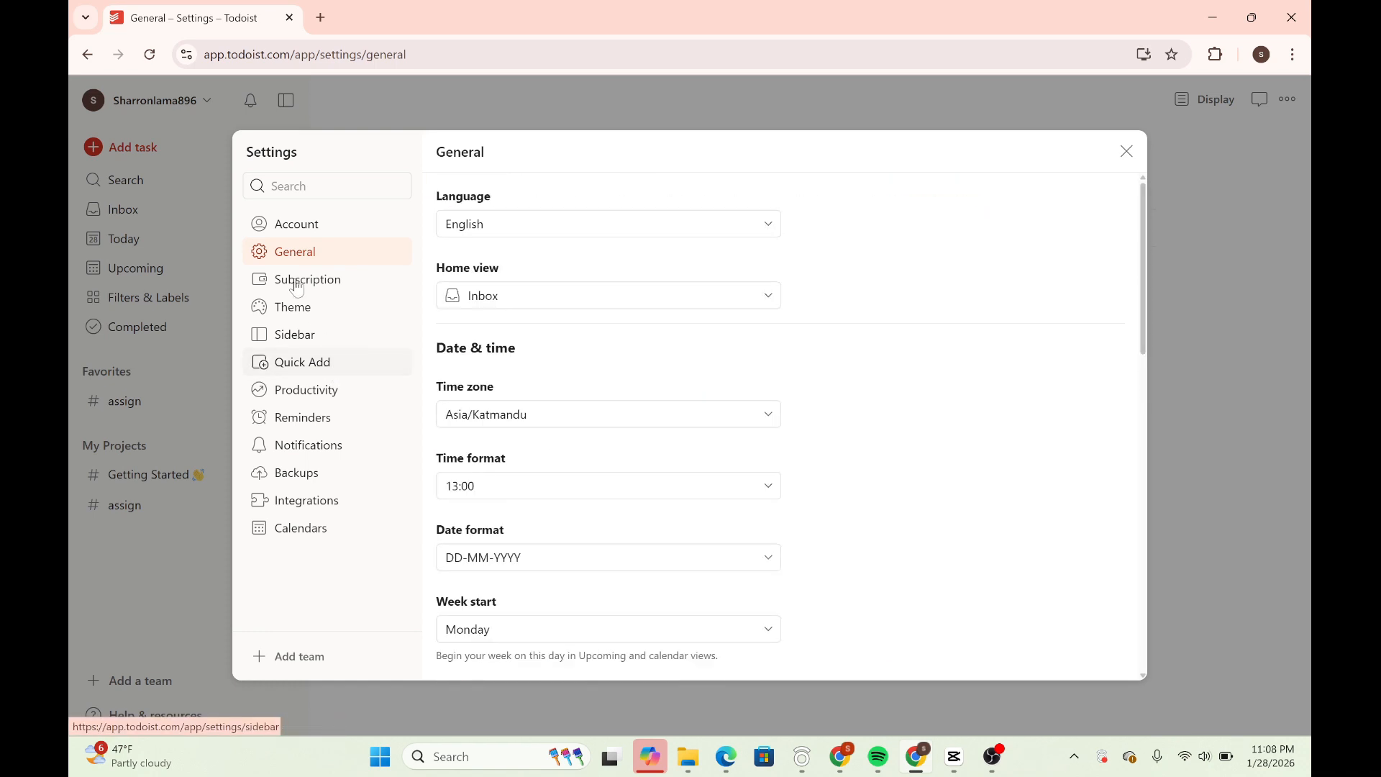
{"action": "left_click", "coordinate": [289, 308]}
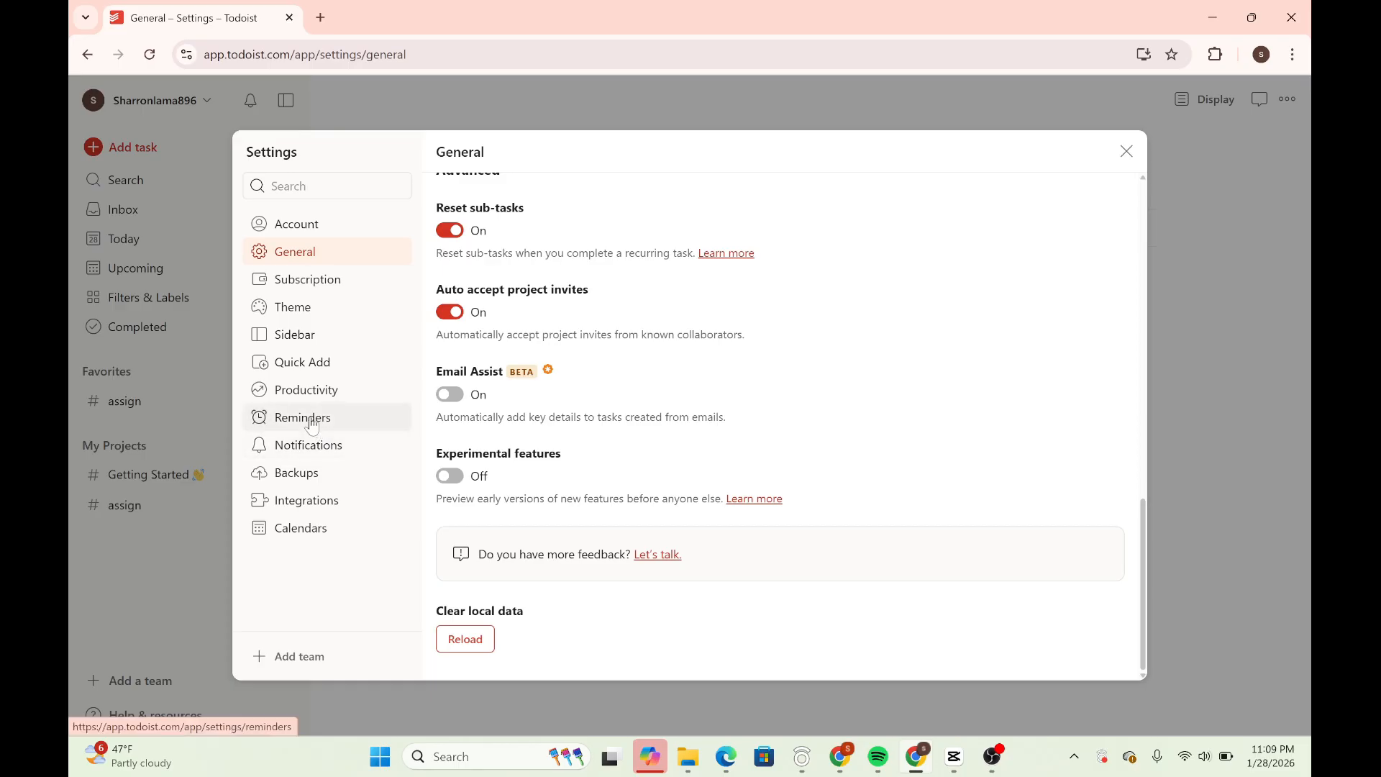
Step: Look through the reminder settings and view the Karma, goals and days-off options in the productivity settings
{"action": "left_click", "coordinate": [311, 425]}
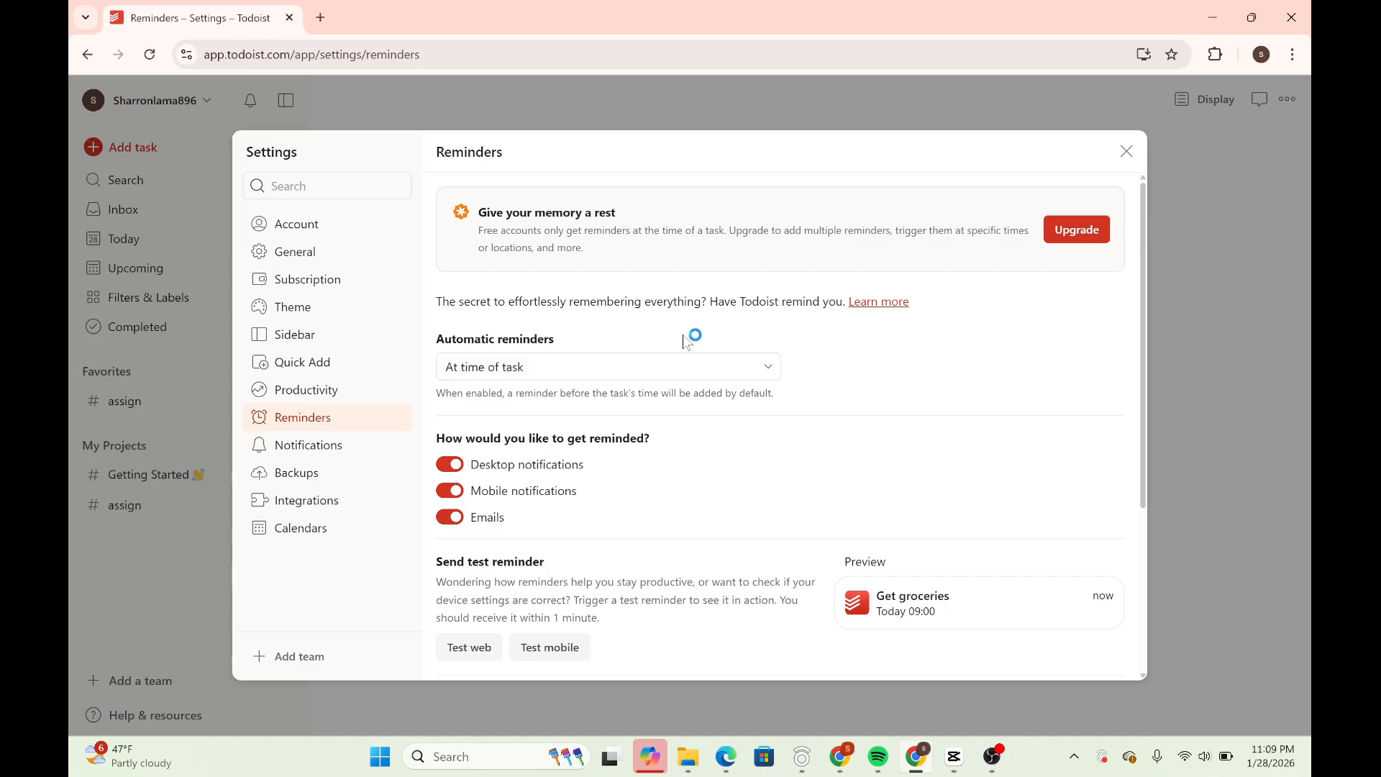
{"action": "scroll", "coordinate": [687, 342], "scroll_direction": "down", "scroll_amount": 2}
{"action": "scroll", "coordinate": [687, 341], "scroll_direction": "up", "scroll_amount": 2}
{"action": "left_click", "coordinate": [322, 394]}
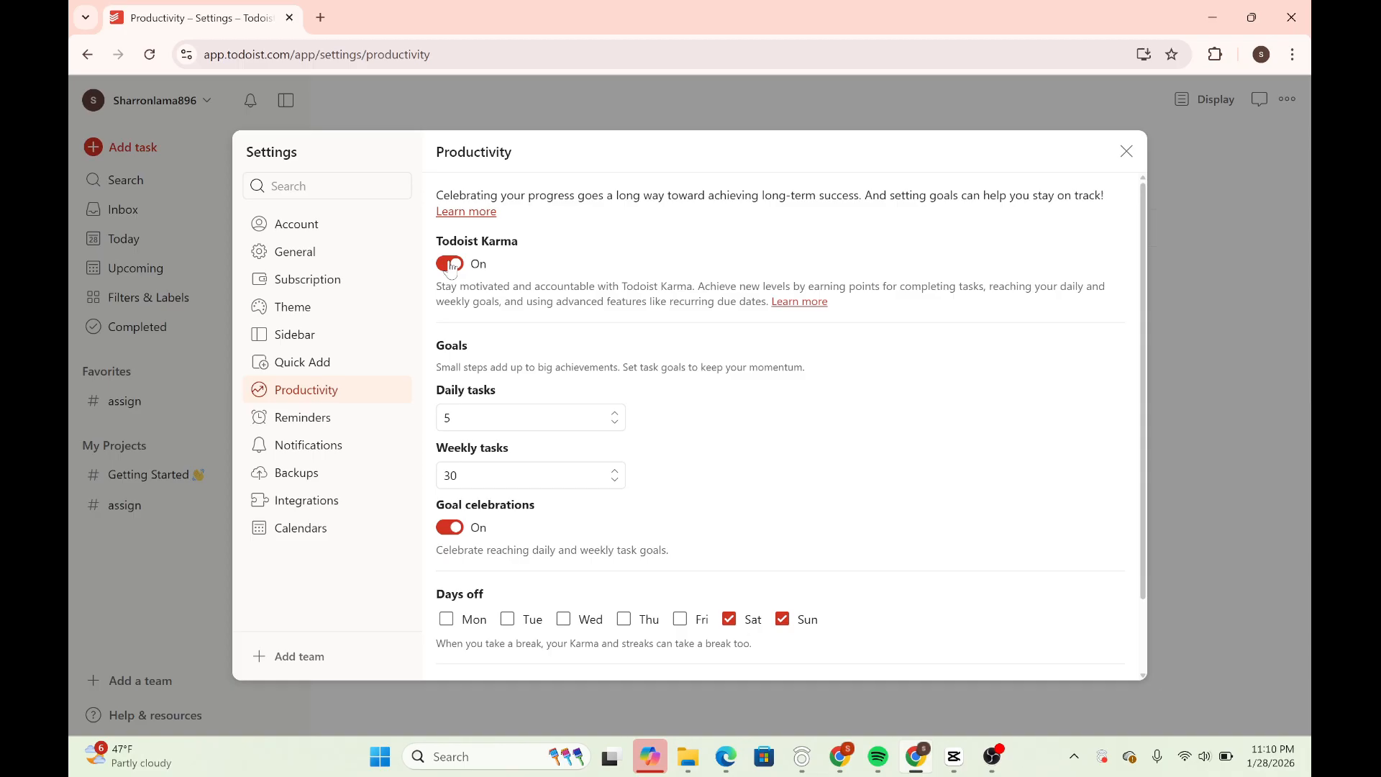
Step: View the installed integrations and the option to add more, and close the settings
{"action": "left_click", "coordinate": [301, 507]}
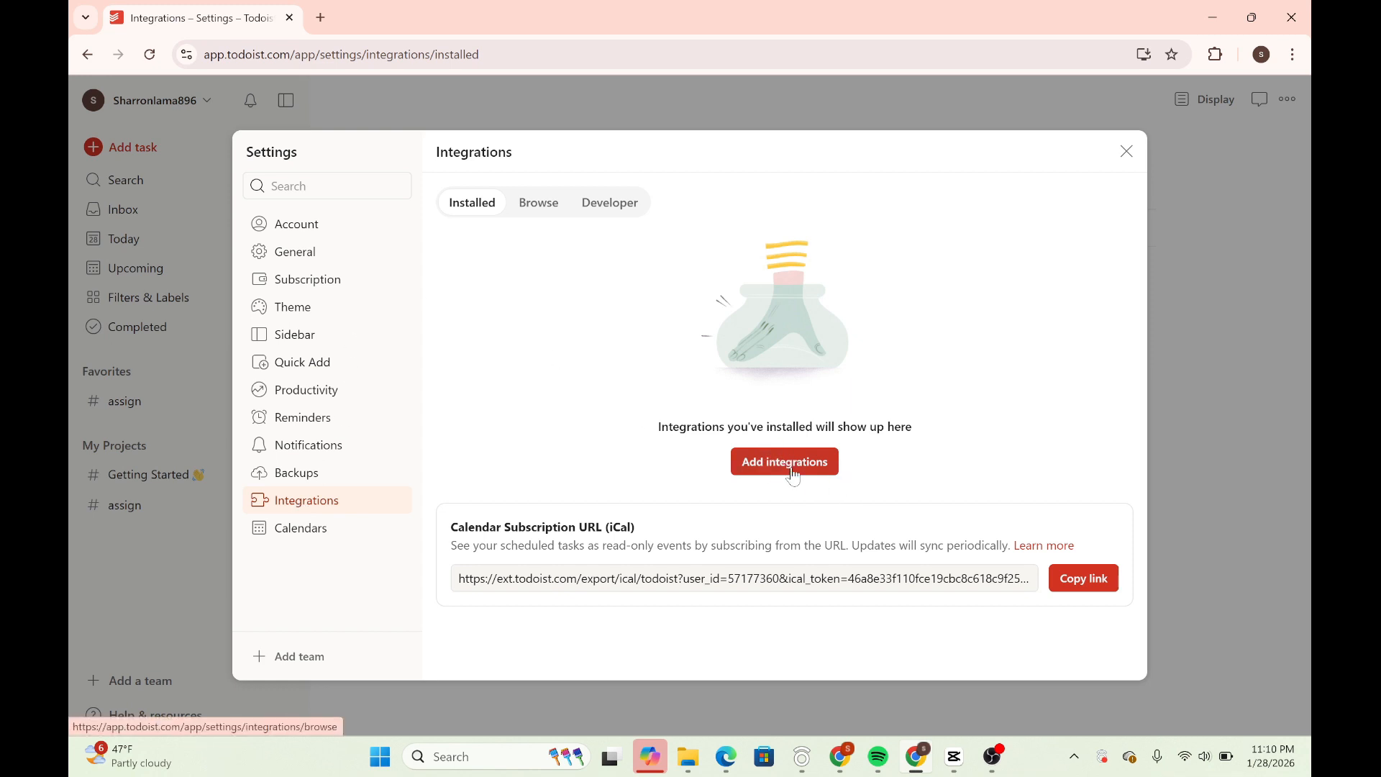
{"action": "left_click", "coordinate": [827, 472]}
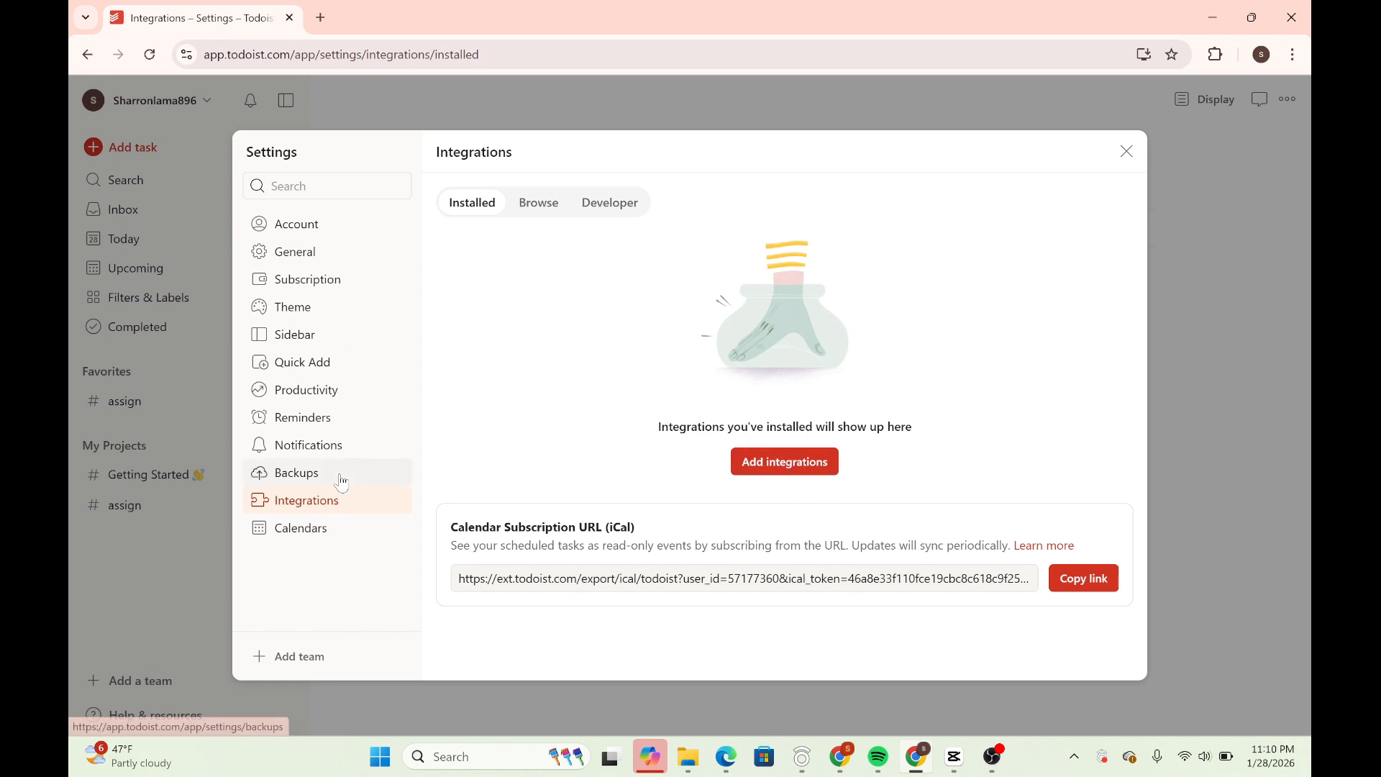
{"action": "left_click", "coordinate": [1123, 152]}
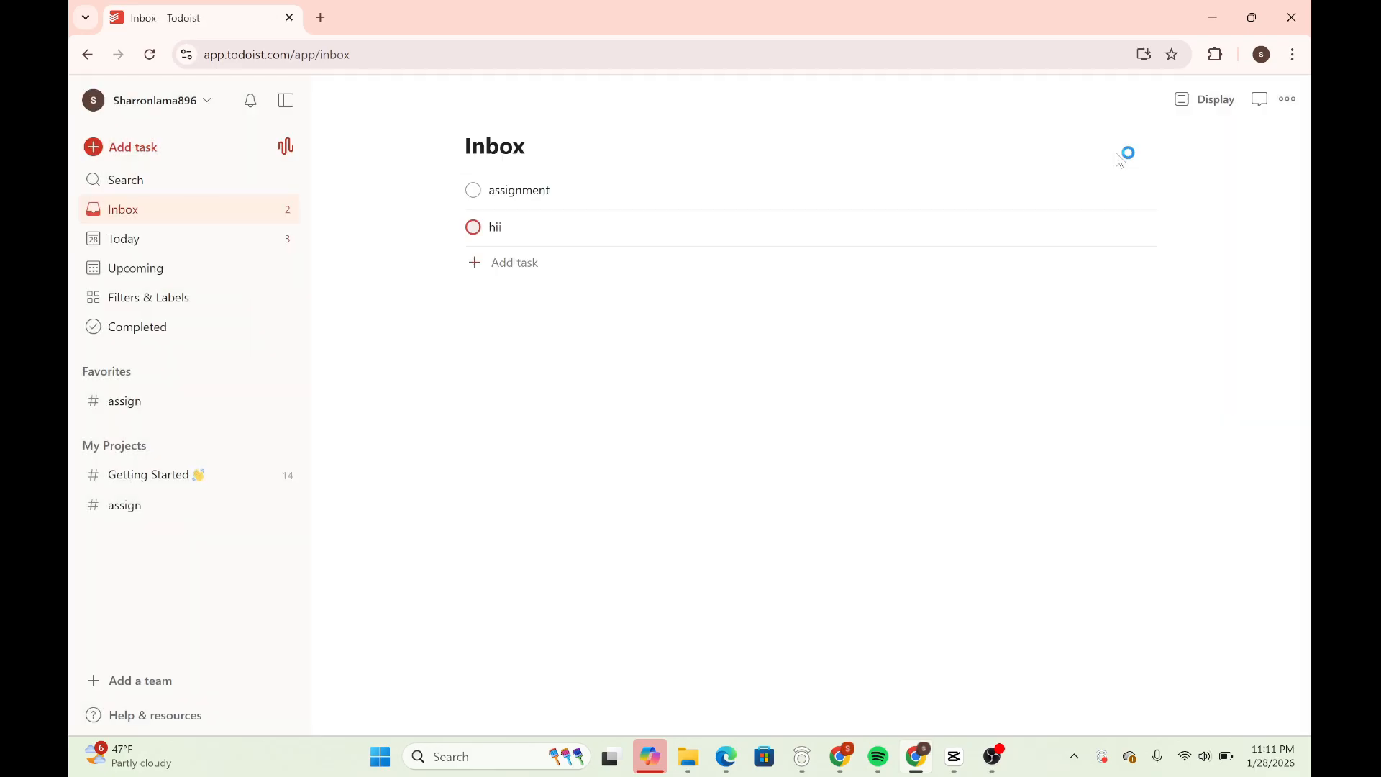
Step: Turn on completed tasks in the Inbox display options and reset all display options
{"action": "left_click", "coordinate": [1183, 99]}
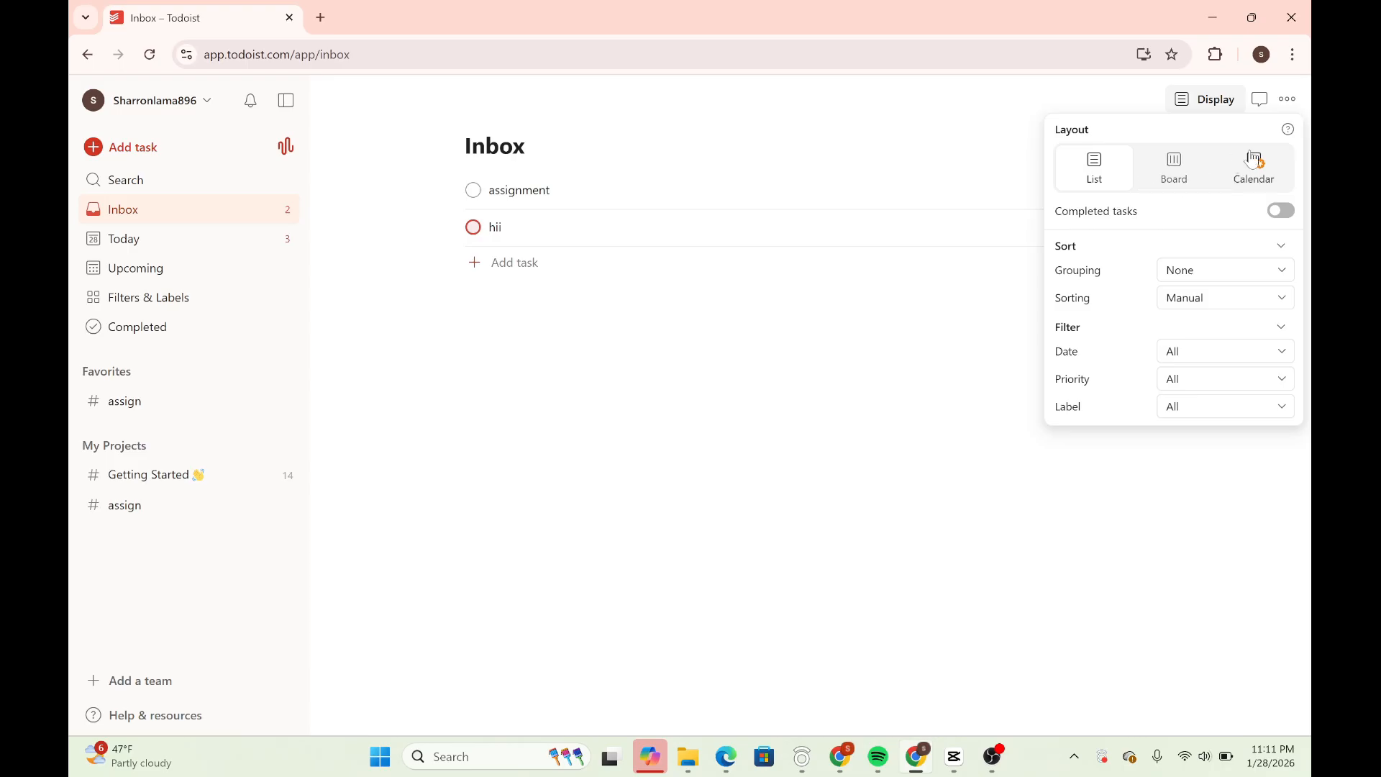
{"action": "left_click", "coordinate": [1281, 212]}
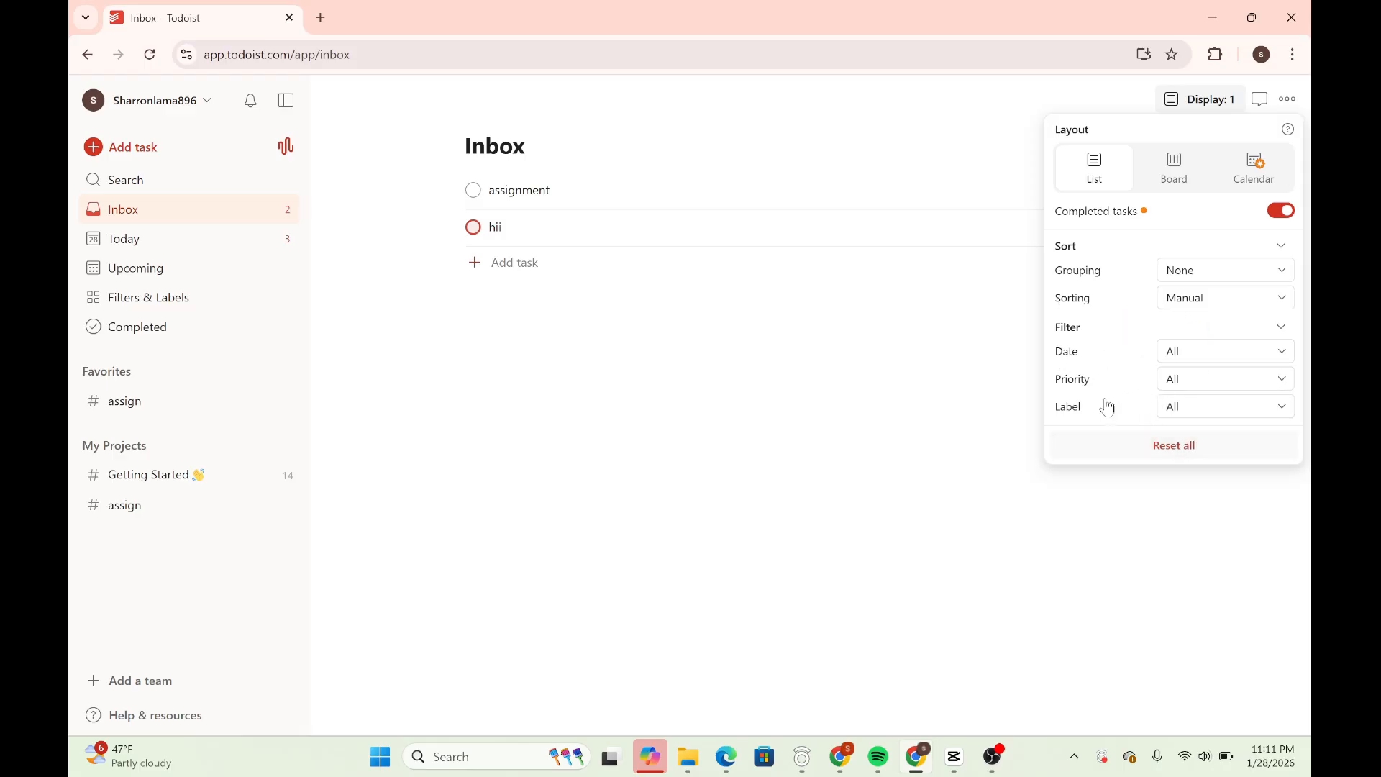
{"action": "left_click", "coordinate": [1174, 452]}
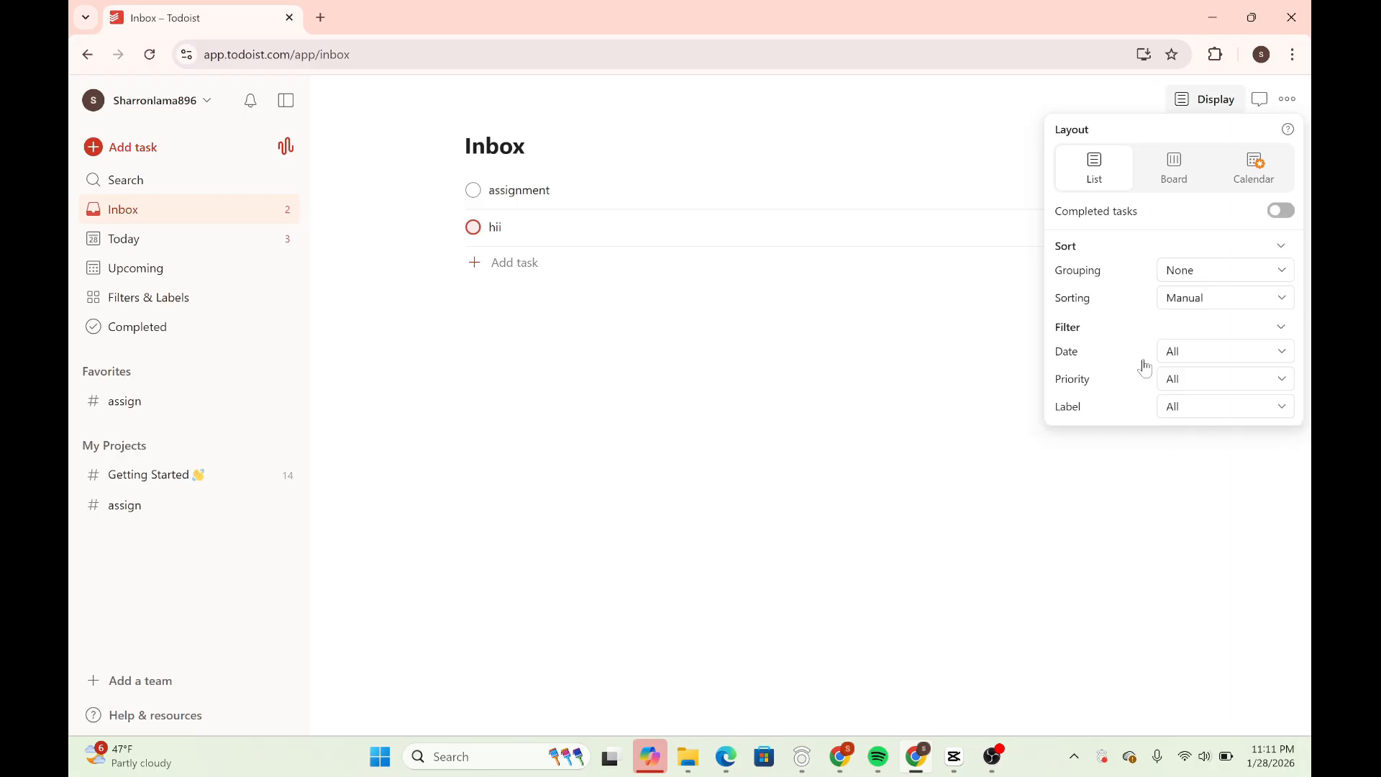
Step: Preview the Inbox in the board layout, return to the list layout, and leave the display options after trying the calendar layout
{"action": "left_click", "coordinate": [1180, 177]}
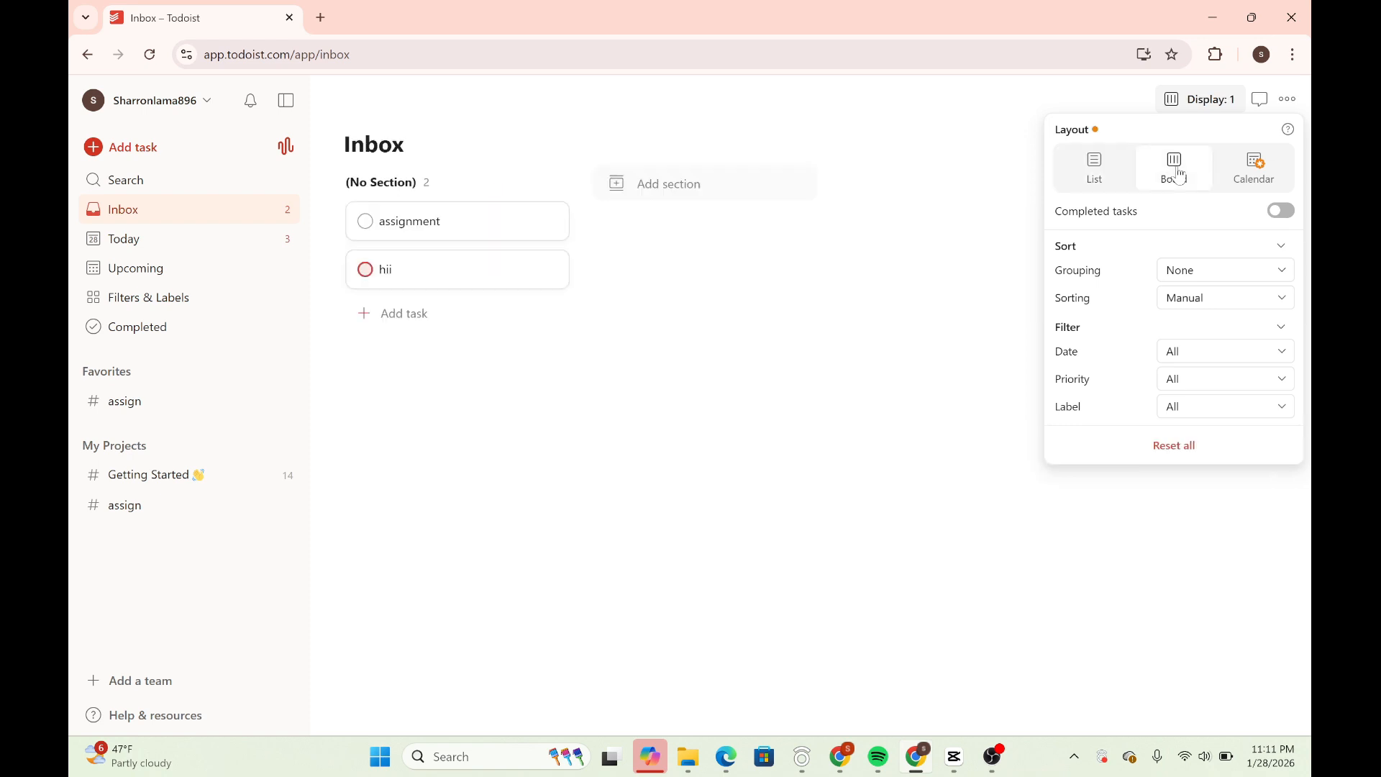
{"action": "left_click", "coordinate": [1113, 174]}
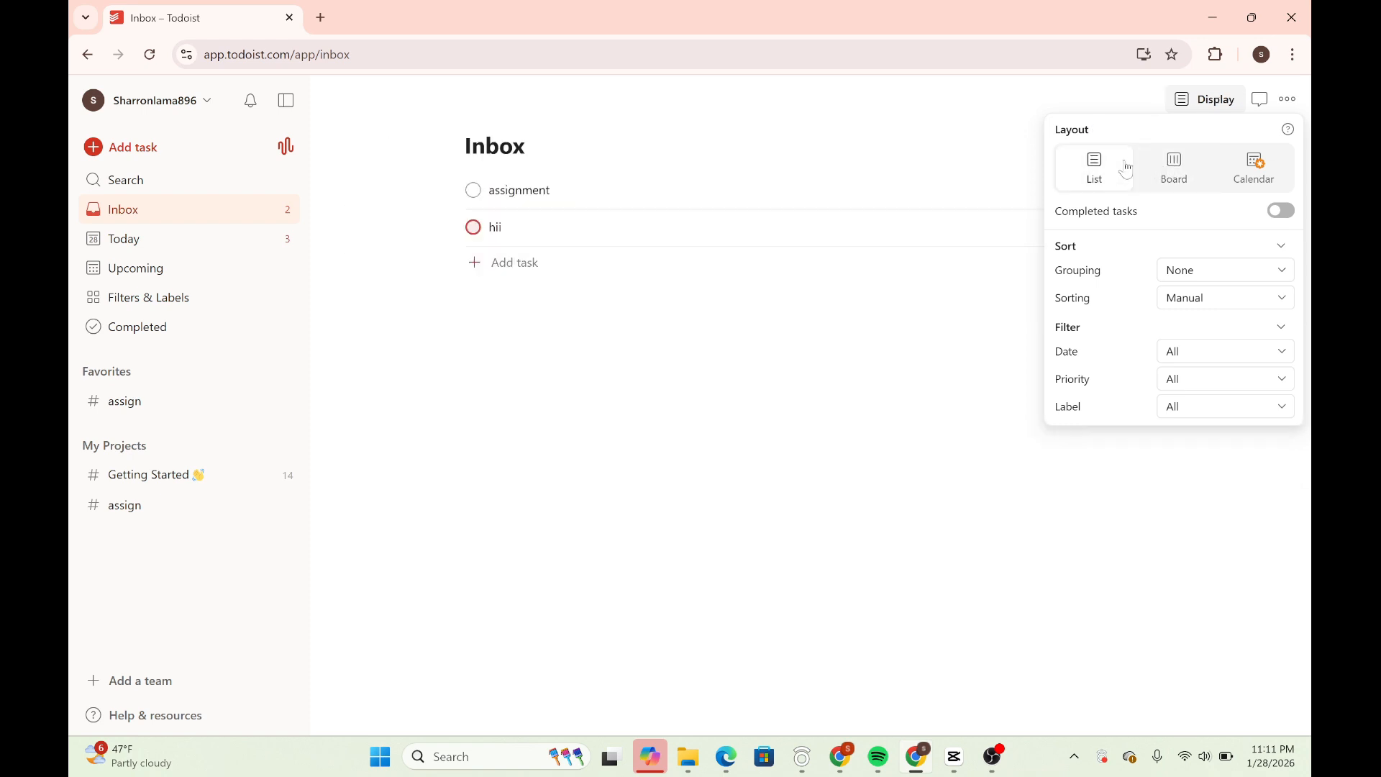
{"action": "left_click", "coordinate": [1243, 173]}
{"action": "left_click", "coordinate": [1002, 181]}
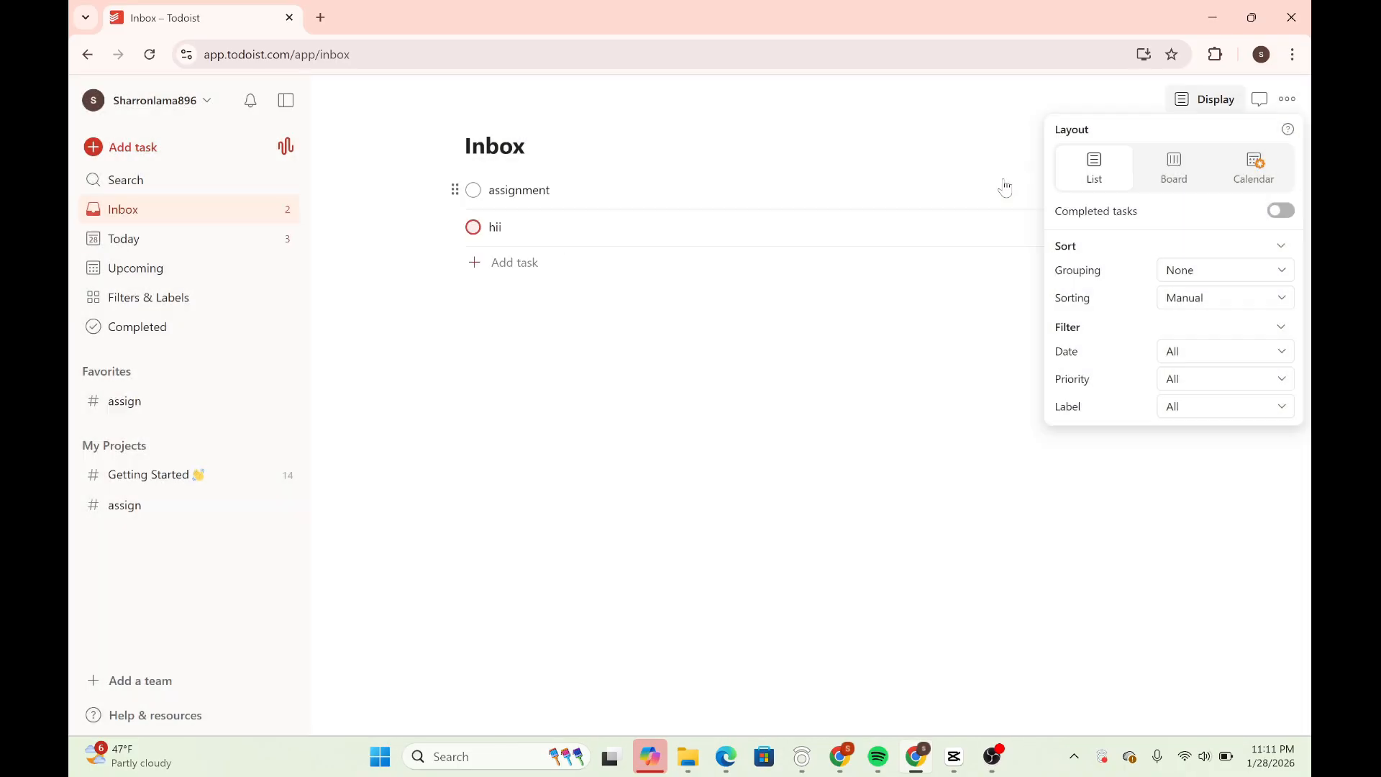
{"action": "left_click", "coordinate": [973, 88]}
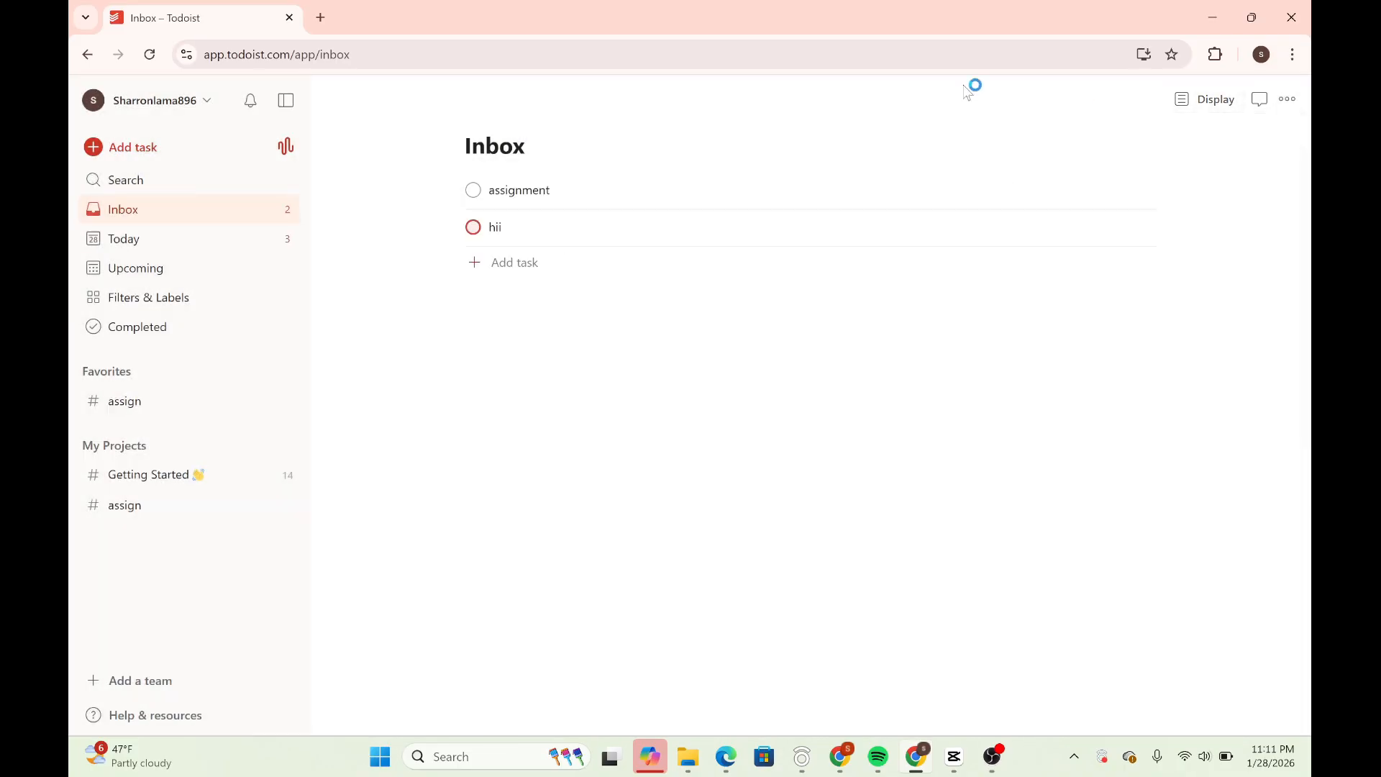
Step: Open the Inbox comments
{"action": "left_click", "coordinate": [1256, 99]}
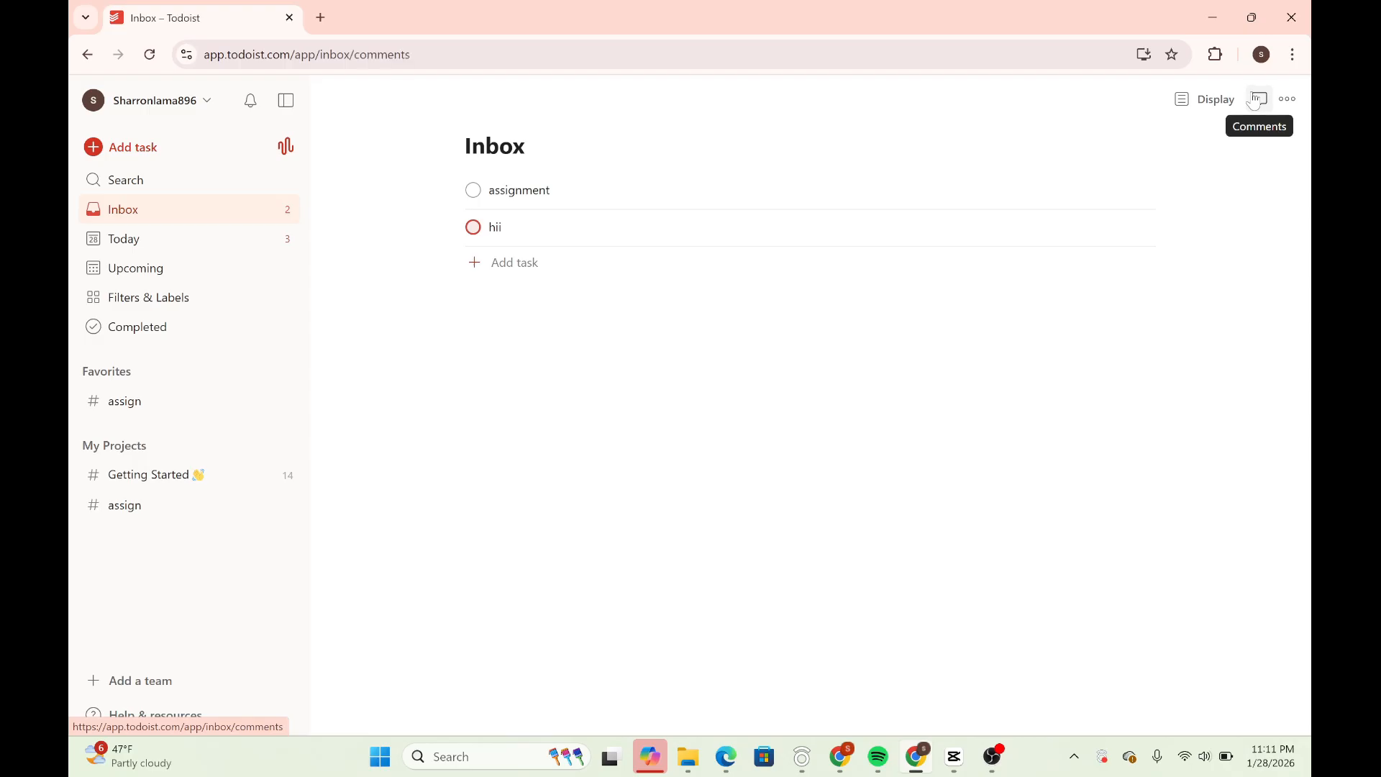